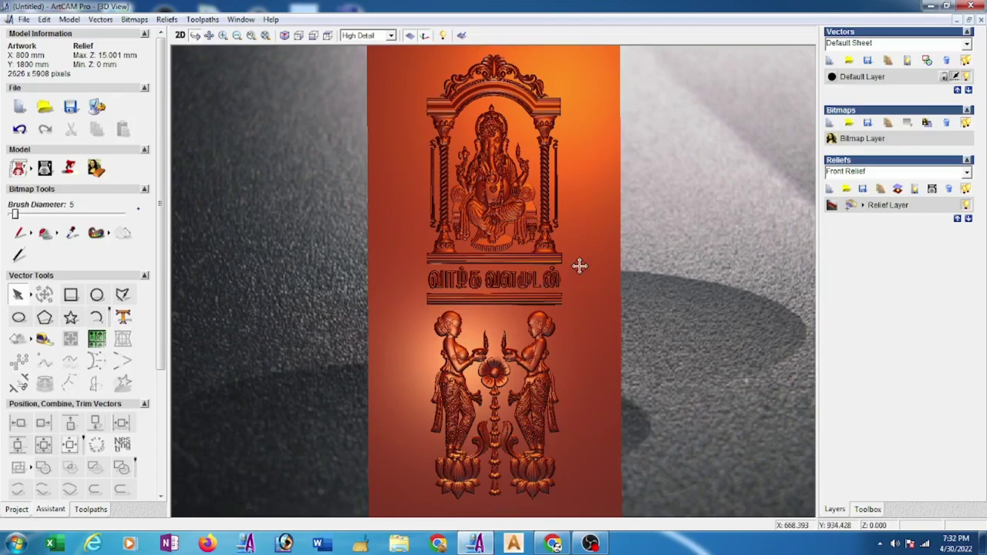
- Tile the 3D and 2D views vertically, zoom out, and preview the relief layer in colour
{"action": "left_click", "coordinate": [240, 19]}
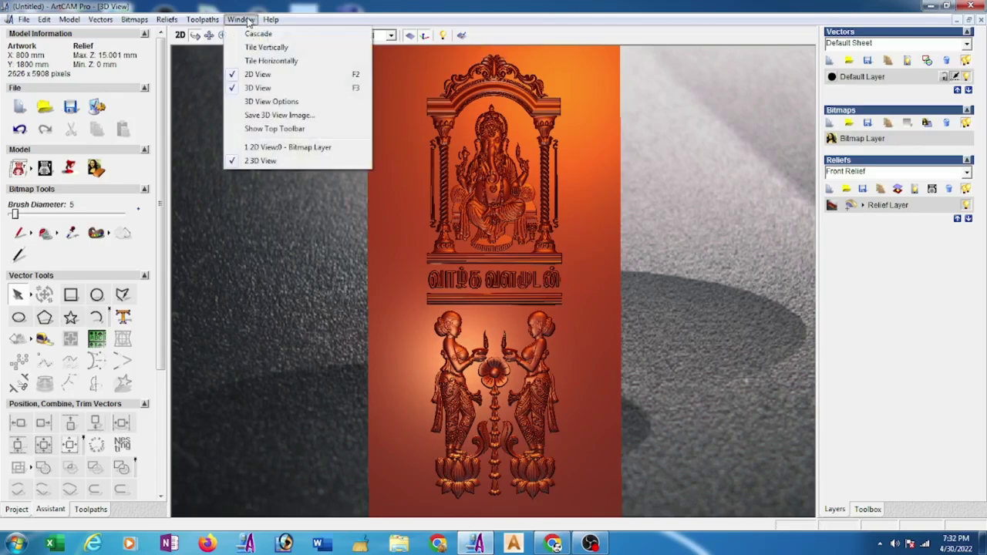
{"action": "left_click", "coordinate": [266, 47]}
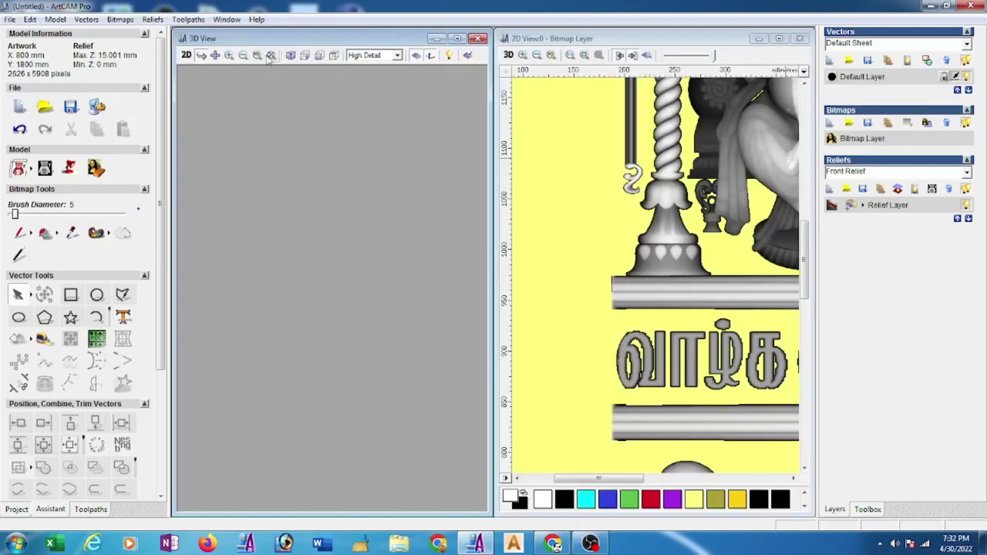
{"action": "scroll", "coordinate": [609, 222], "scroll_direction": "down", "scroll_amount": 3}
{"action": "scroll", "coordinate": [632, 247], "scroll_direction": "down", "scroll_amount": 3}
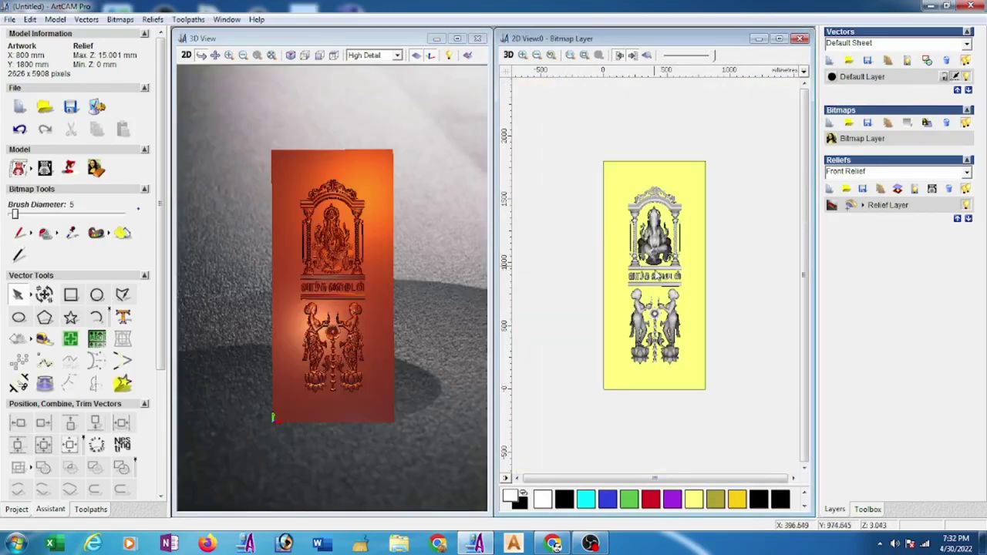
{"action": "left_click", "coordinate": [647, 56]}
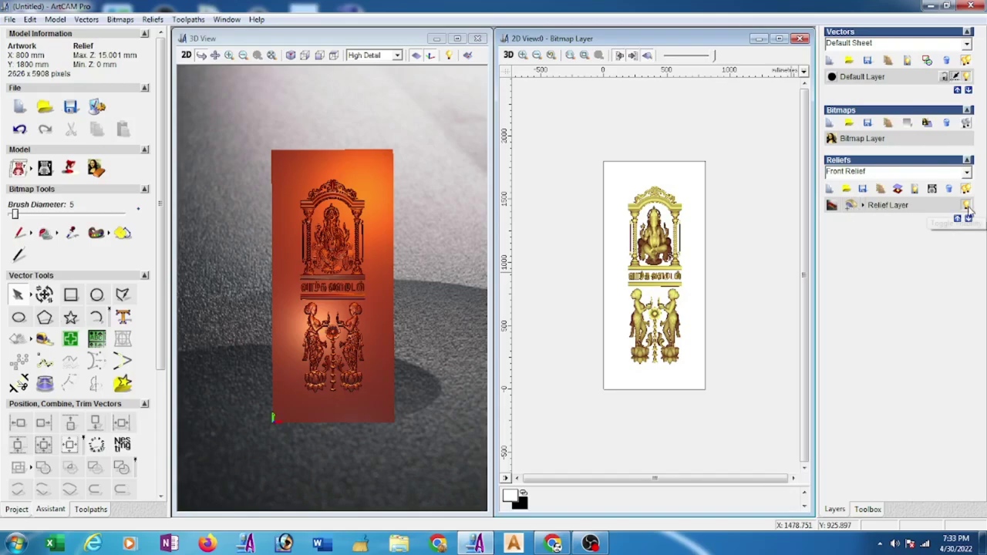
- Duplicate the relief layer twice and hide Relief Layer Copy so only Relief Layer Copy 1 shows
{"action": "left_click", "coordinate": [883, 192]}
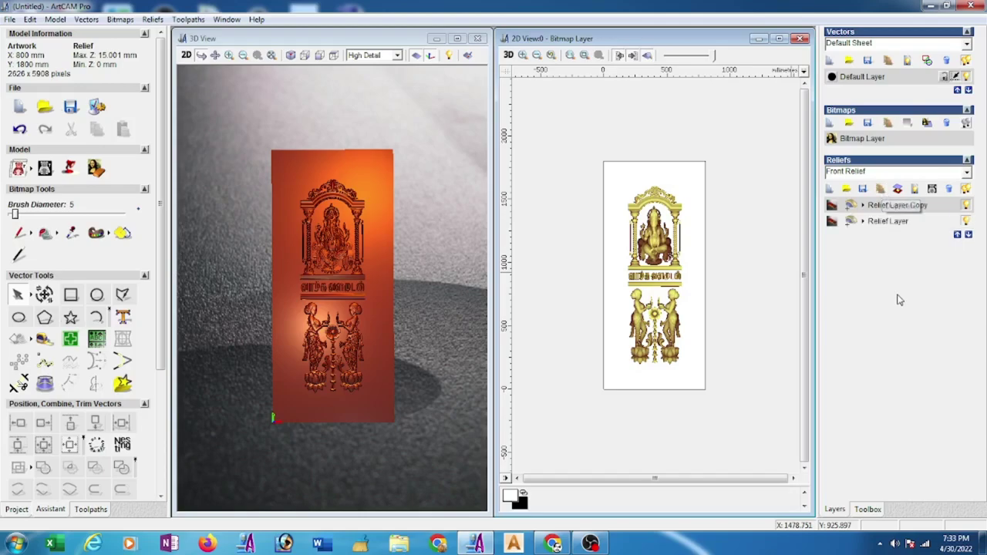
{"action": "left_click", "coordinate": [880, 191]}
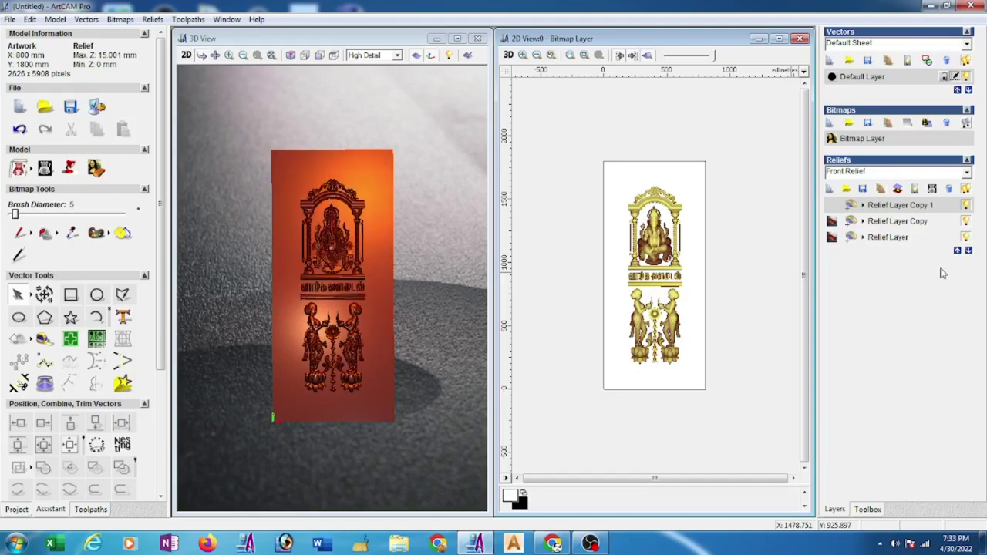
{"action": "left_click", "coordinate": [966, 221]}
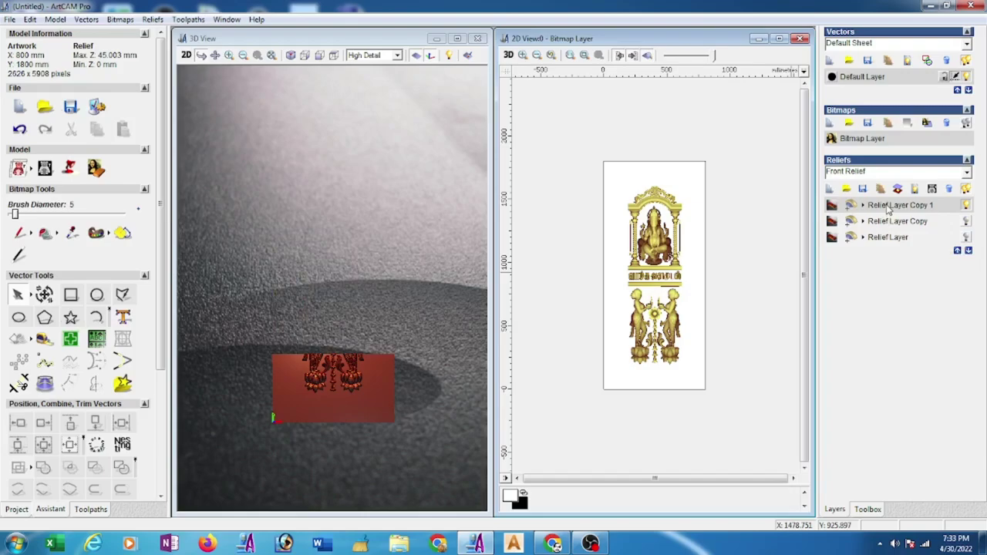
{"action": "scroll", "coordinate": [664, 254], "scroll_direction": "up", "scroll_amount": 2}
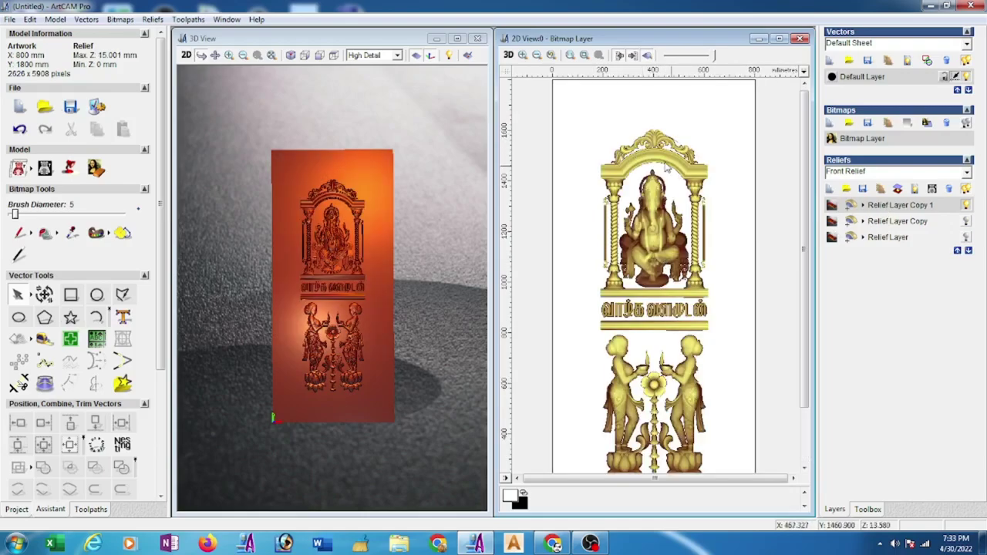
{"action": "scroll", "coordinate": [654, 217], "scroll_direction": "down", "scroll_amount": 2}
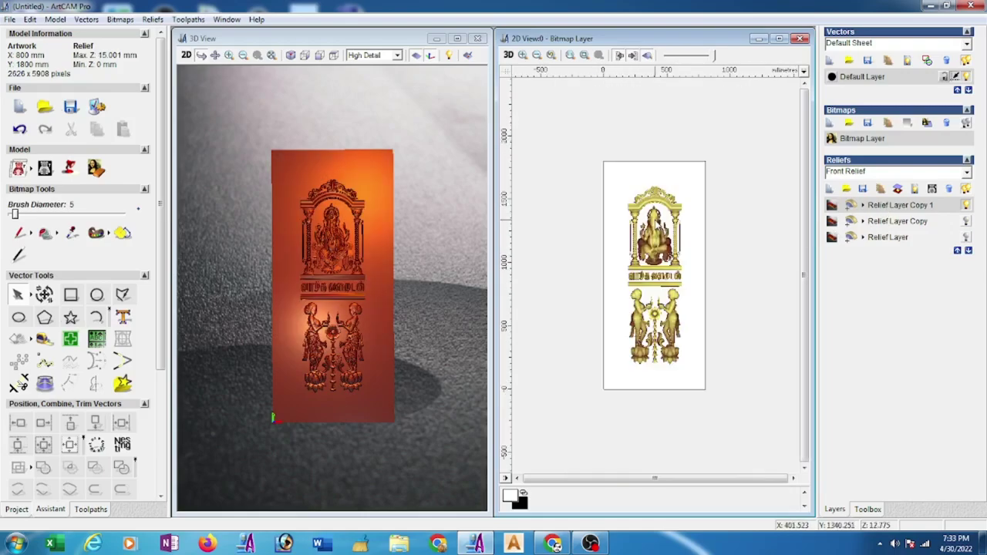
- Draw a rectangle vector over the panel's lower half and nudge it up above the Tamil text
{"action": "left_click", "coordinate": [70, 294]}
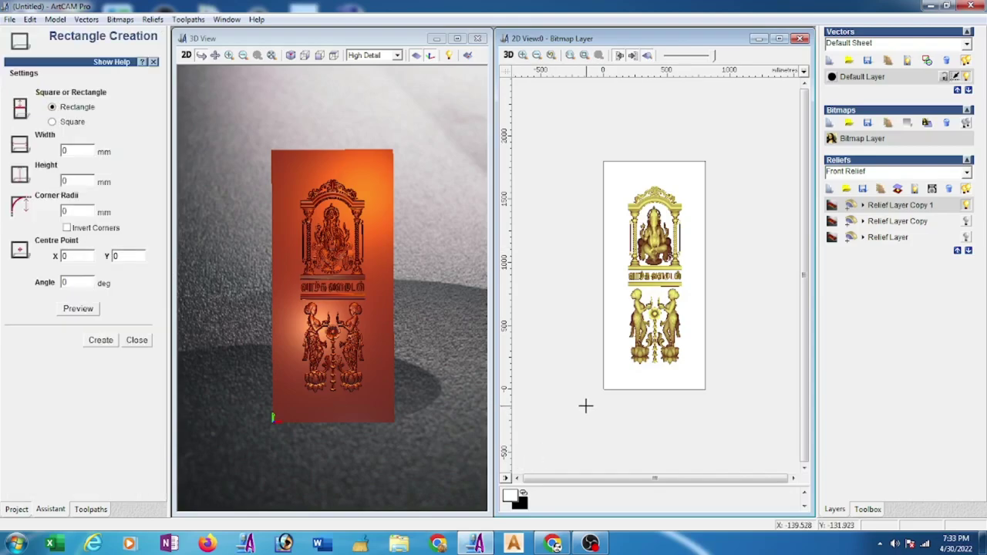
{"action": "left_click_drag", "start_coordinate": [586, 407], "coordinate": [732, 285]}
{"action": "left_click", "coordinate": [755, 287]}
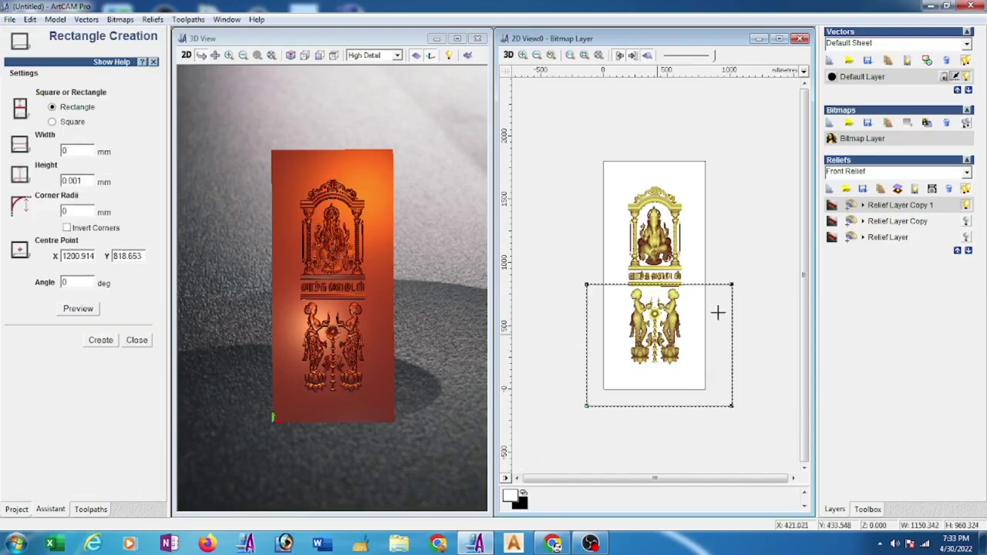
{"action": "left_click", "coordinate": [137, 340]}
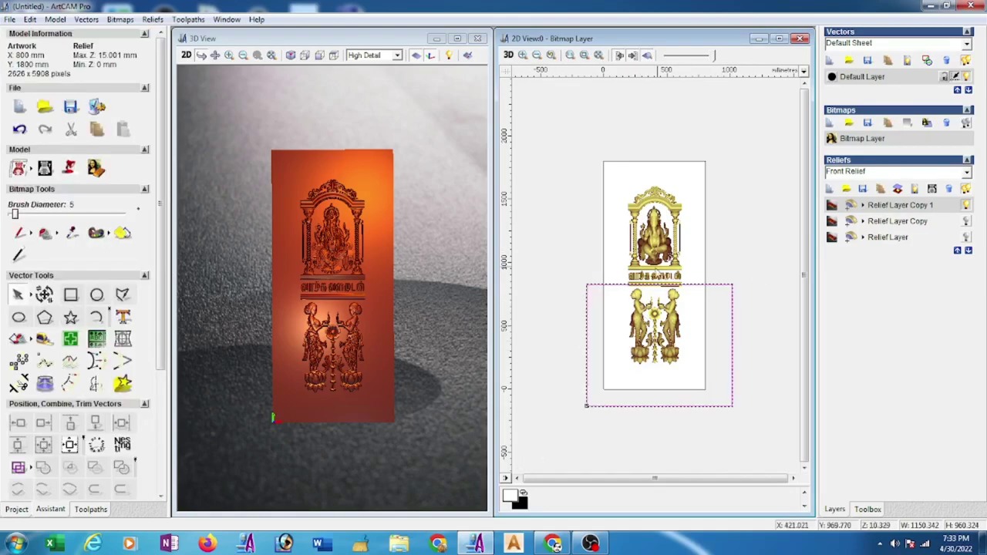
{"action": "scroll", "coordinate": [663, 281], "scroll_direction": "up", "scroll_amount": 2}
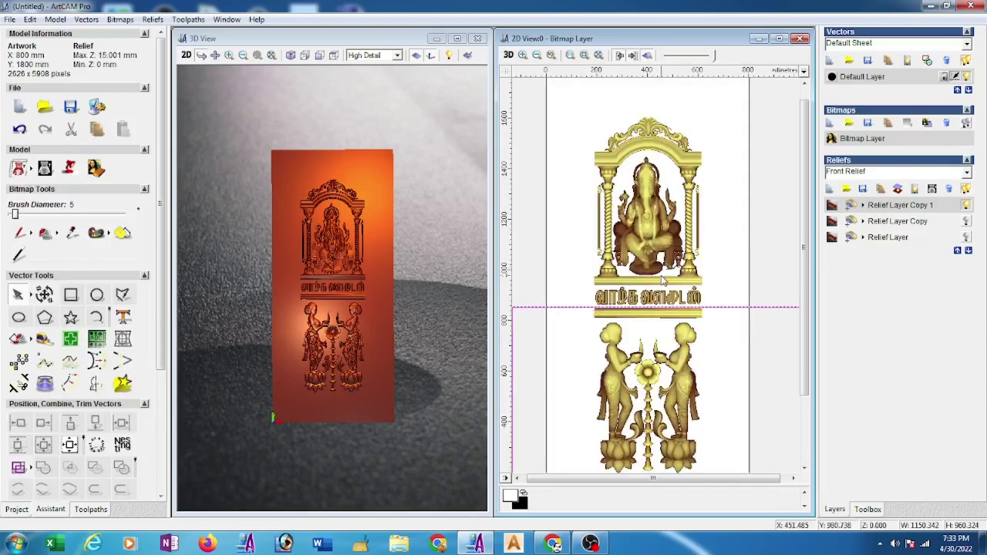
{"action": "key", "text": "Up"}
{"action": "key", "text": "Up"}
{"action": "key", "text": "Up"}
{"action": "key", "text": "Up"}
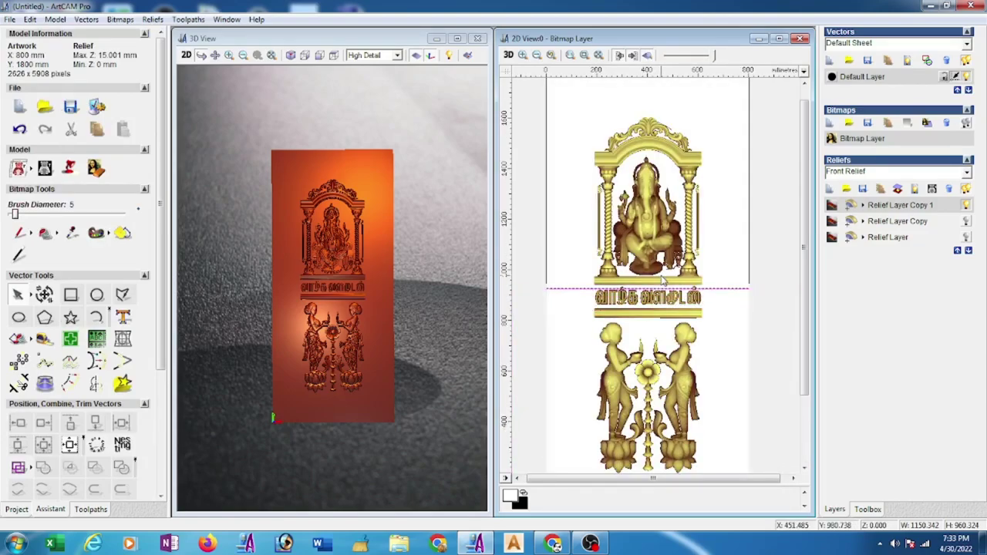
{"action": "scroll", "coordinate": [664, 279], "scroll_direction": "up", "scroll_amount": 1}
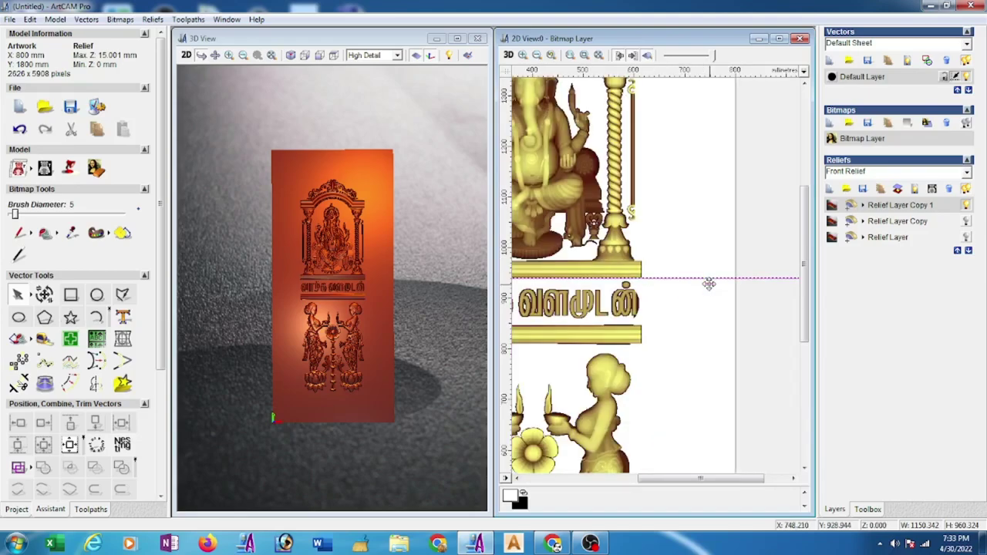
{"action": "scroll", "coordinate": [690, 294], "scroll_direction": "up", "scroll_amount": 1}
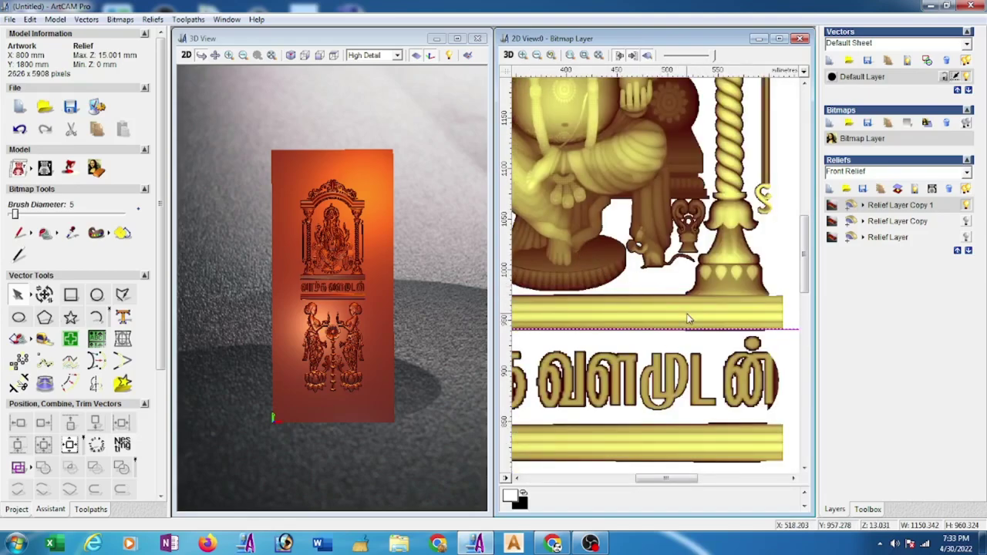
{"action": "scroll", "coordinate": [690, 319], "scroll_direction": "down", "scroll_amount": 3}
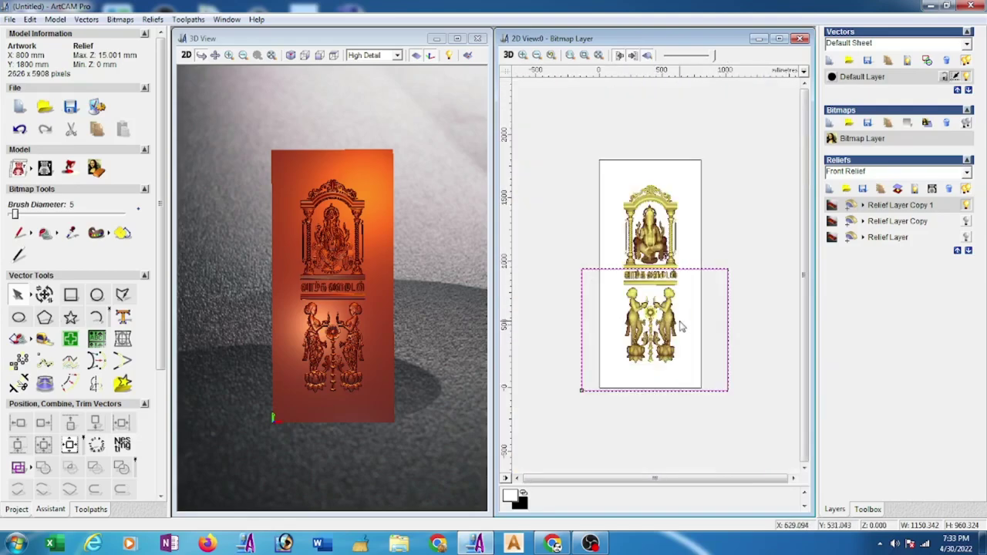
- Zero the relief inside the rectangle with the Shape Editor, then view the remaining Ganesha arch in 3D
{"action": "right_click", "coordinate": [731, 316]}
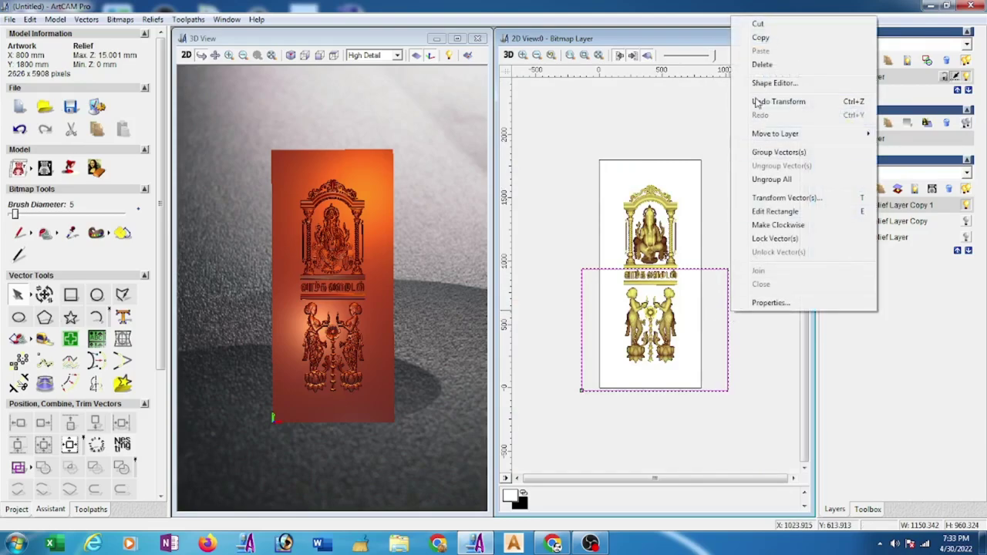
{"action": "left_click", "coordinate": [774, 83]}
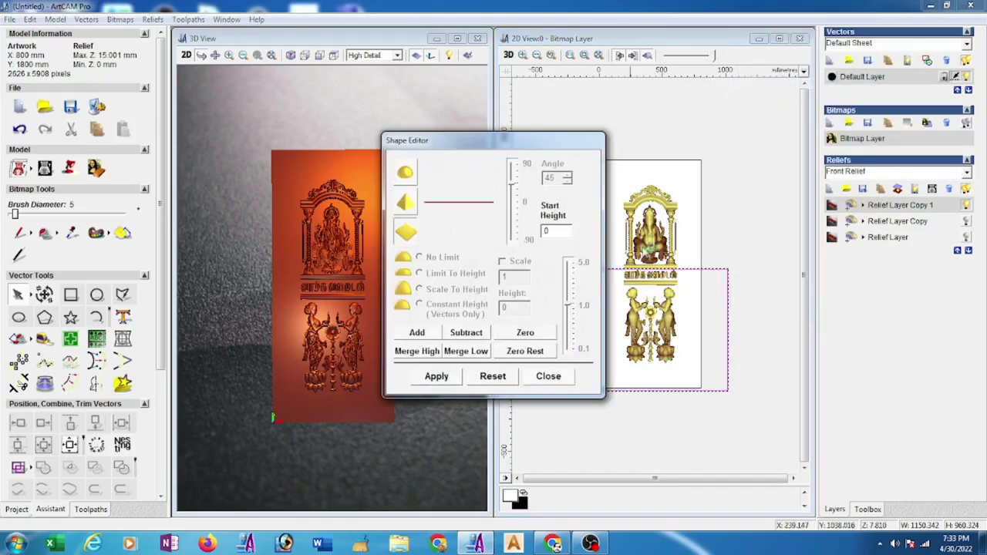
{"action": "left_click", "coordinate": [529, 334]}
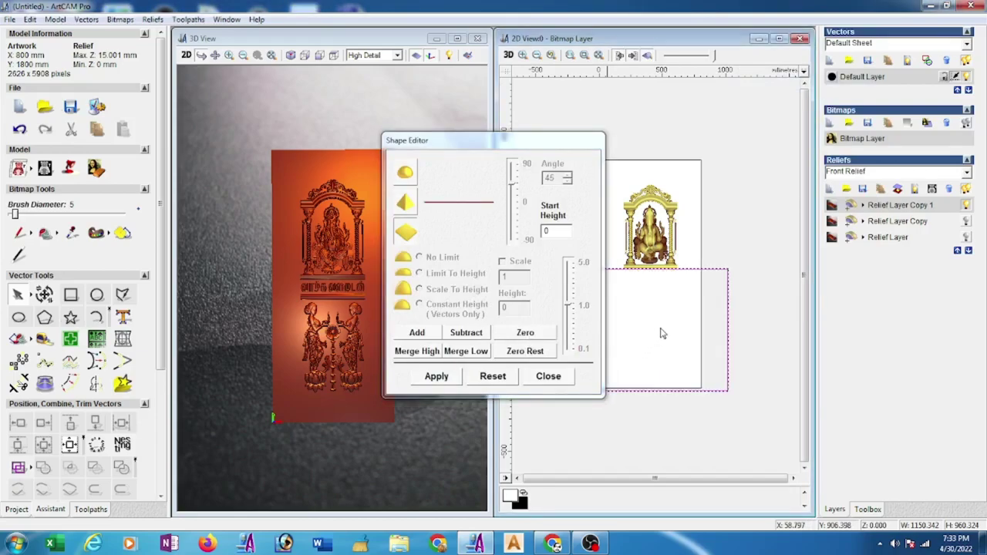
{"action": "left_click", "coordinate": [548, 376]}
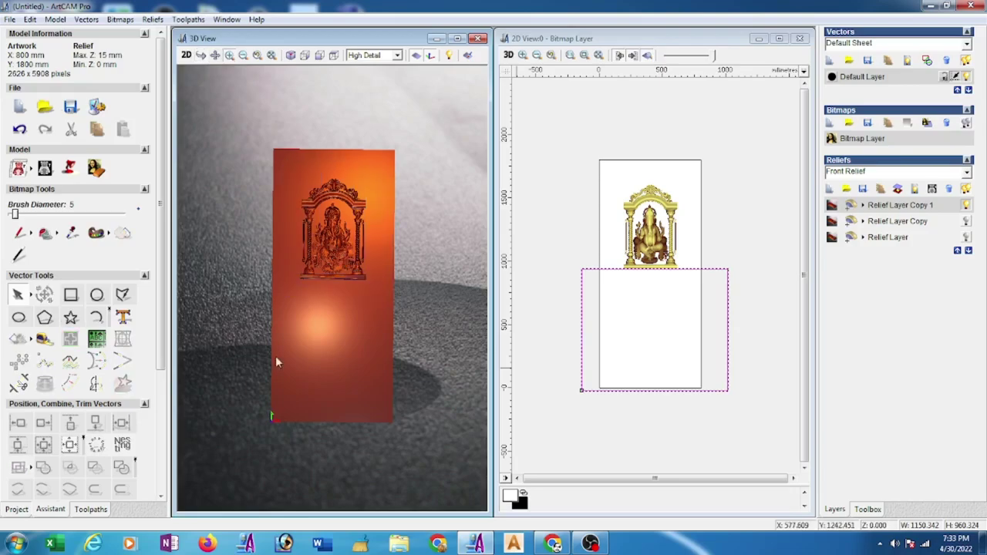
{"action": "scroll", "coordinate": [353, 220], "scroll_direction": "up", "scroll_amount": 3}
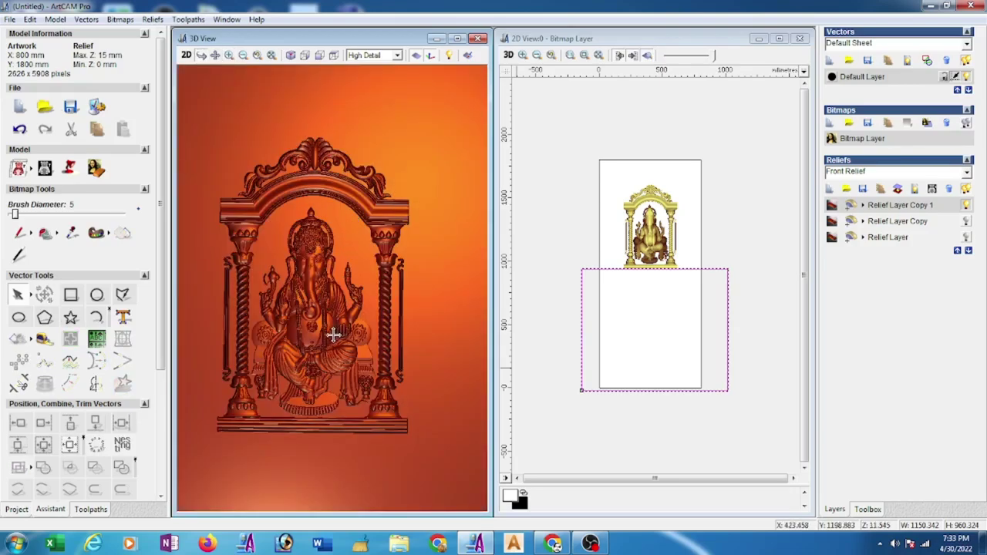
{"action": "middle_click_drag", "start_coordinate": [339, 293], "coordinate": [359, 306]}
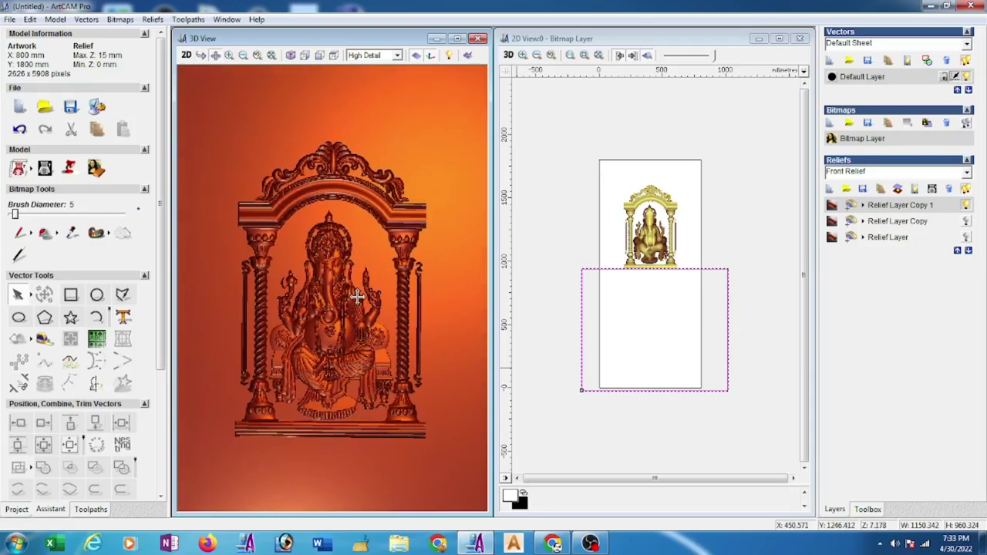
- Save the composite relief as 'ganesha' inside a new folder created on the Desktop
{"action": "left_click", "coordinate": [151, 19]}
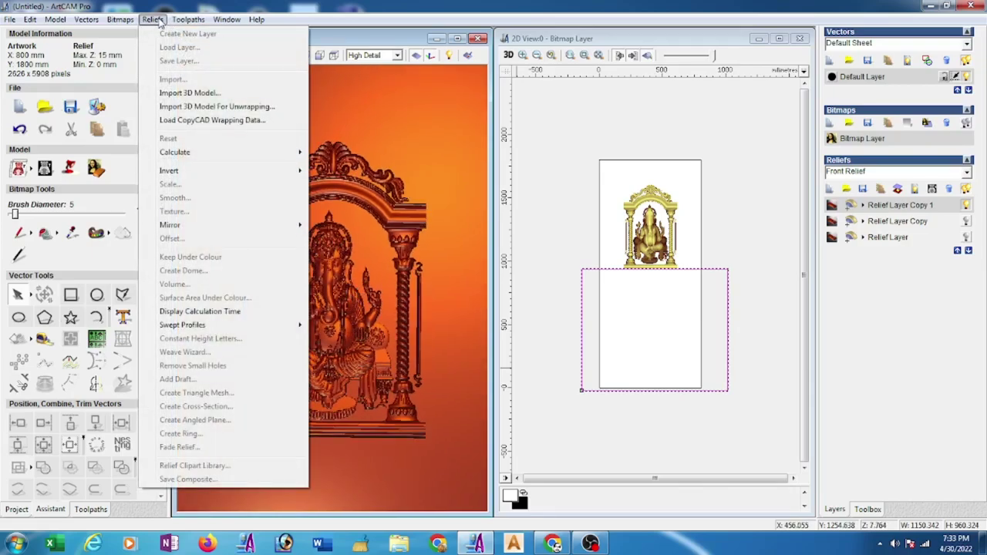
{"action": "left_click", "coordinate": [377, 113]}
{"action": "left_click", "coordinate": [152, 19]}
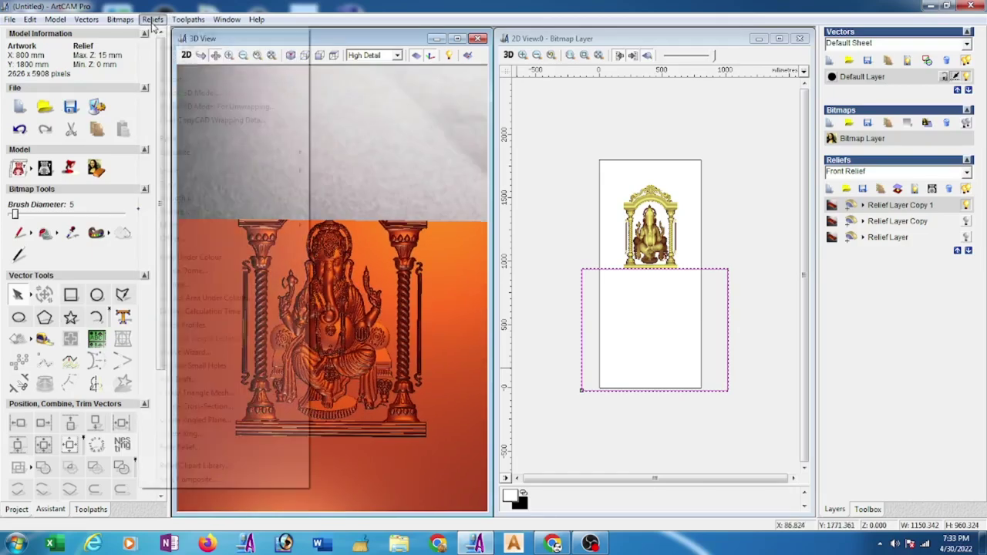
{"action": "left_click", "coordinate": [192, 479]}
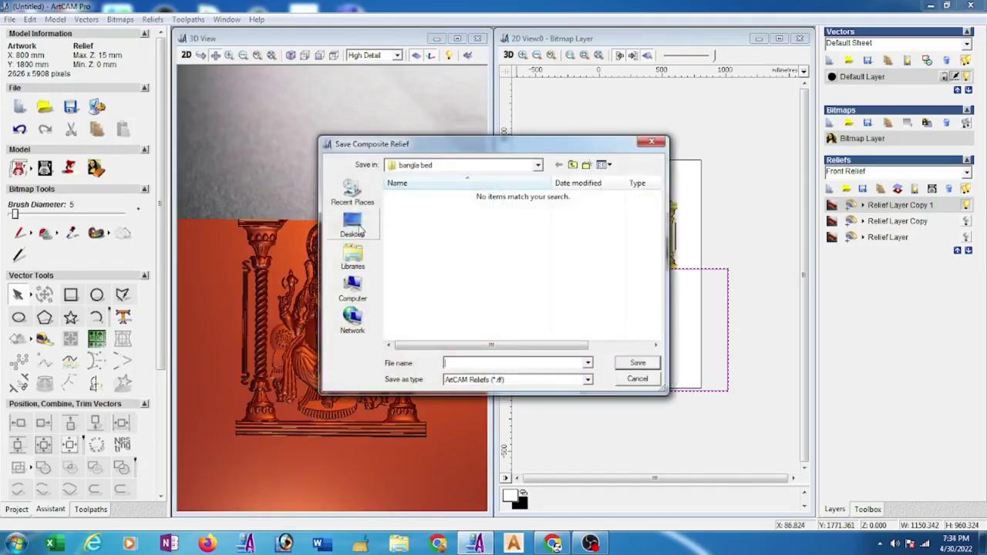
{"action": "left_click", "coordinate": [357, 228]}
{"action": "left_click", "coordinate": [586, 164]}
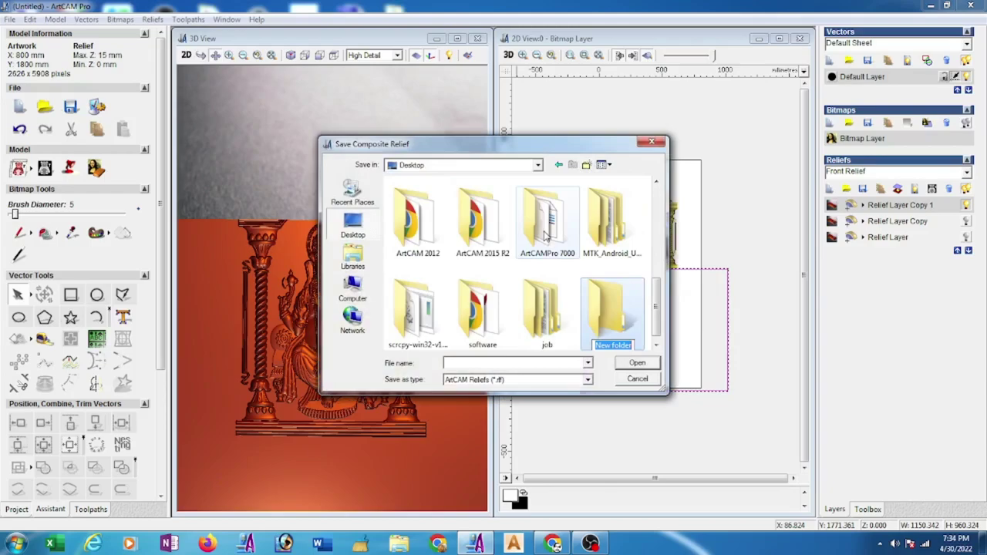
{"action": "double_click", "coordinate": [605, 312]}
{"action": "type", "text": "ganesha"}
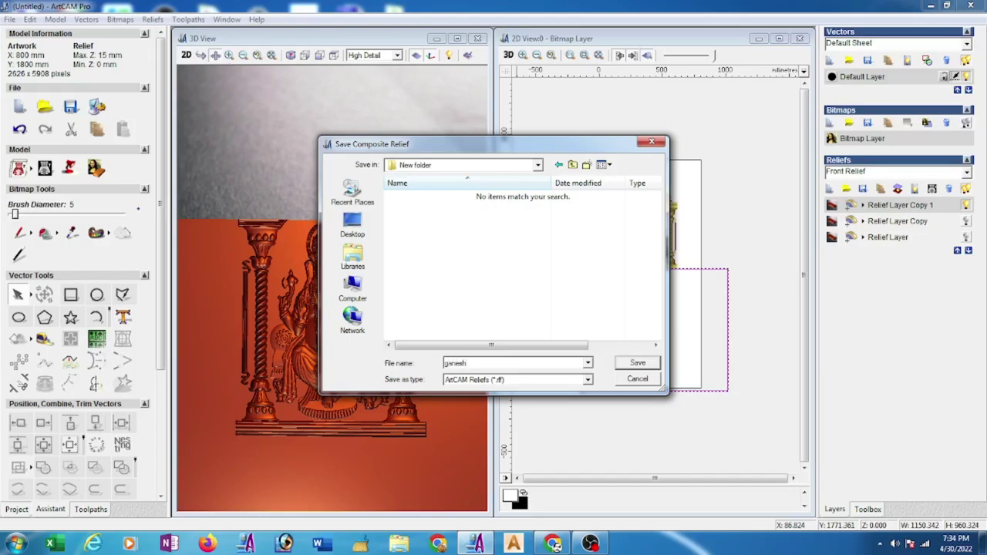
{"action": "left_click", "coordinate": [638, 364]}
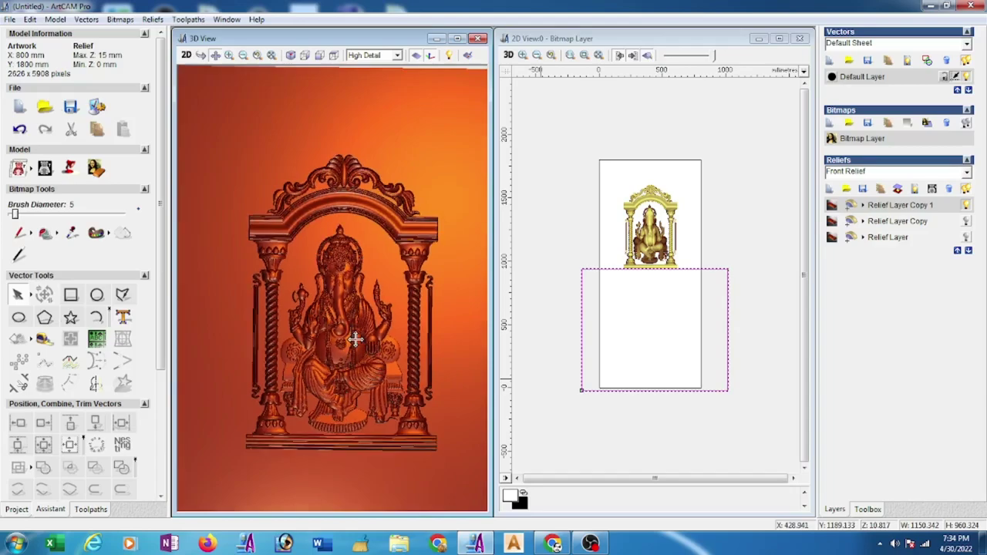
- Hide Relief Layer Copy 1 and make Relief Layer Copy visible instead
{"action": "left_click", "coordinate": [966, 205]}
{"action": "left_click", "coordinate": [966, 222]}
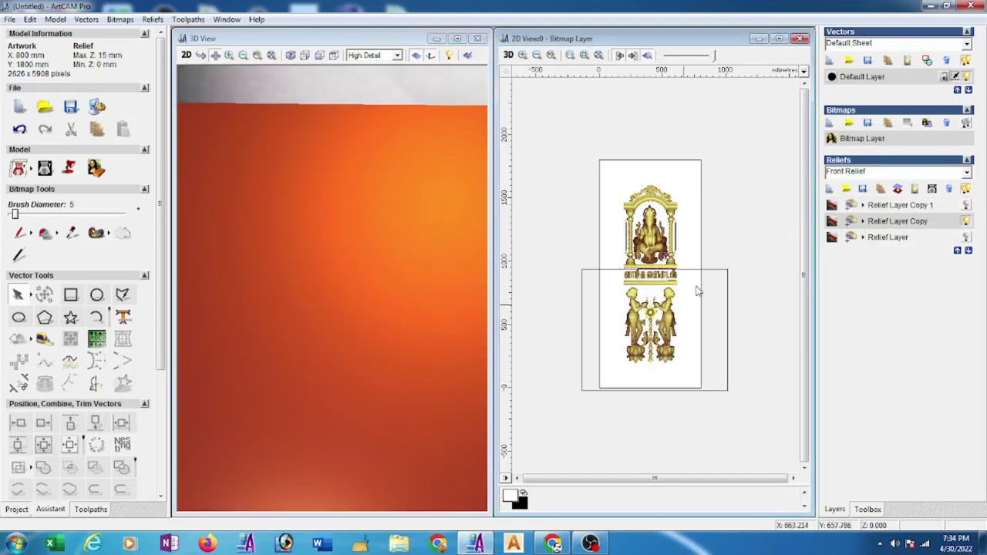
{"action": "scroll", "coordinate": [640, 324], "scroll_direction": "up", "scroll_amount": 2}
{"action": "scroll", "coordinate": [641, 324], "scroll_direction": "up", "scroll_amount": 1}
{"action": "scroll", "coordinate": [631, 320], "scroll_direction": "down", "scroll_amount": 1}
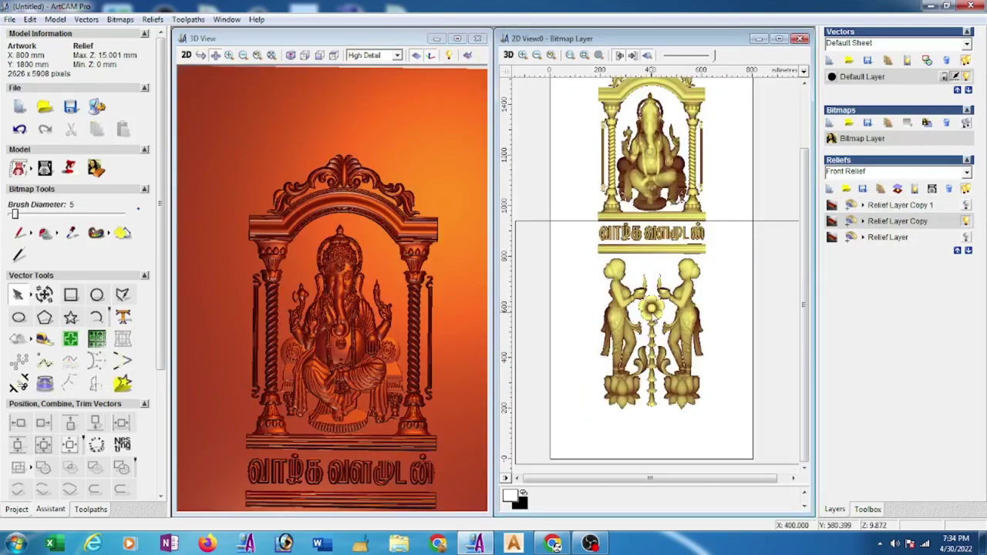
- Shrink the rectangle to end below the Tamil text, Zero Rest outside it, and redraw the 3D preview
{"action": "left_click", "coordinate": [734, 228]}
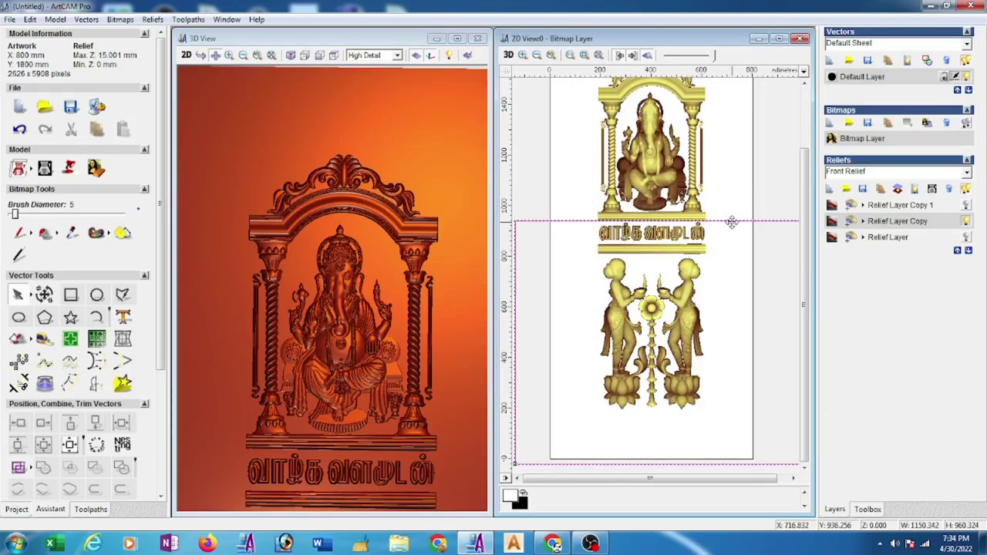
{"action": "left_click_drag", "start_coordinate": [732, 222], "coordinate": [733, 256]}
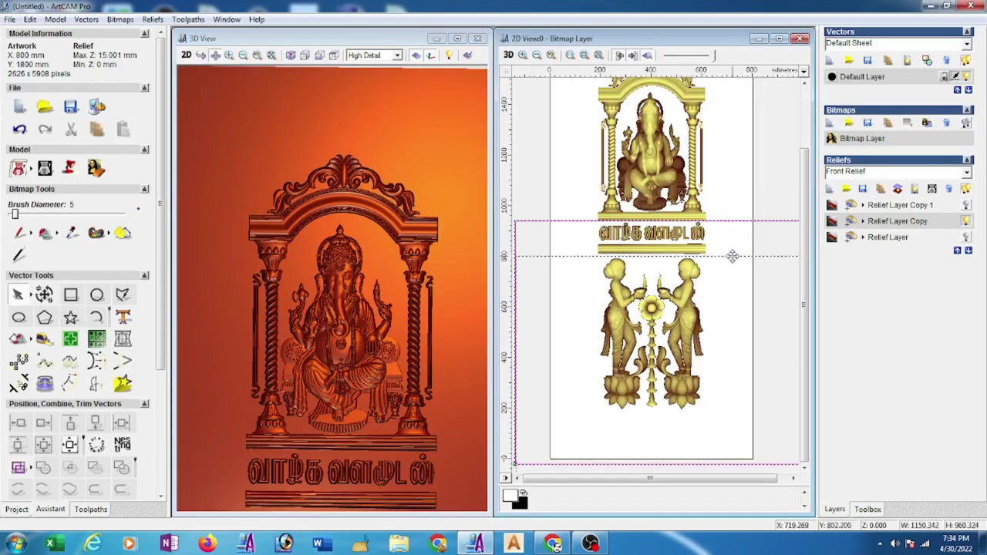
{"action": "right_click", "coordinate": [732, 256]}
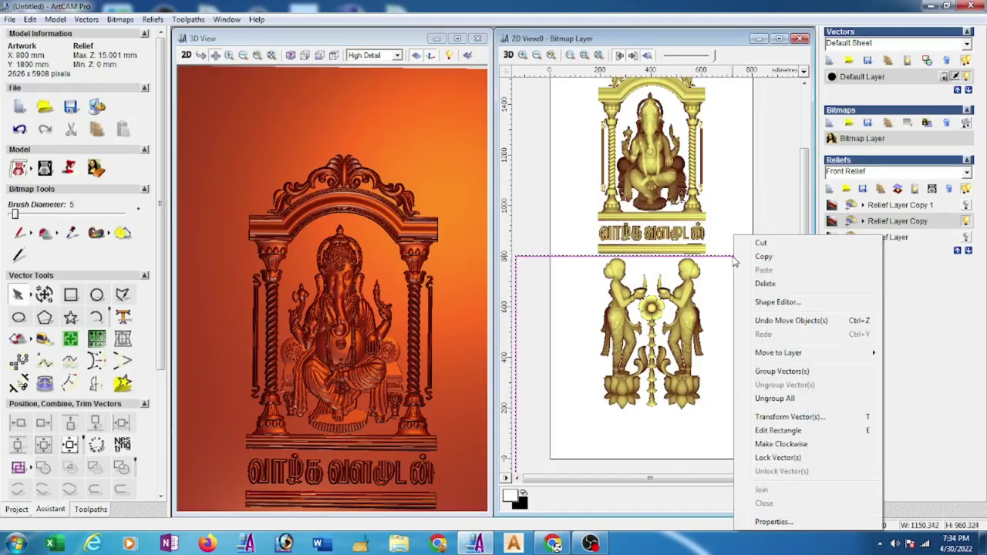
{"action": "left_click", "coordinate": [772, 303]}
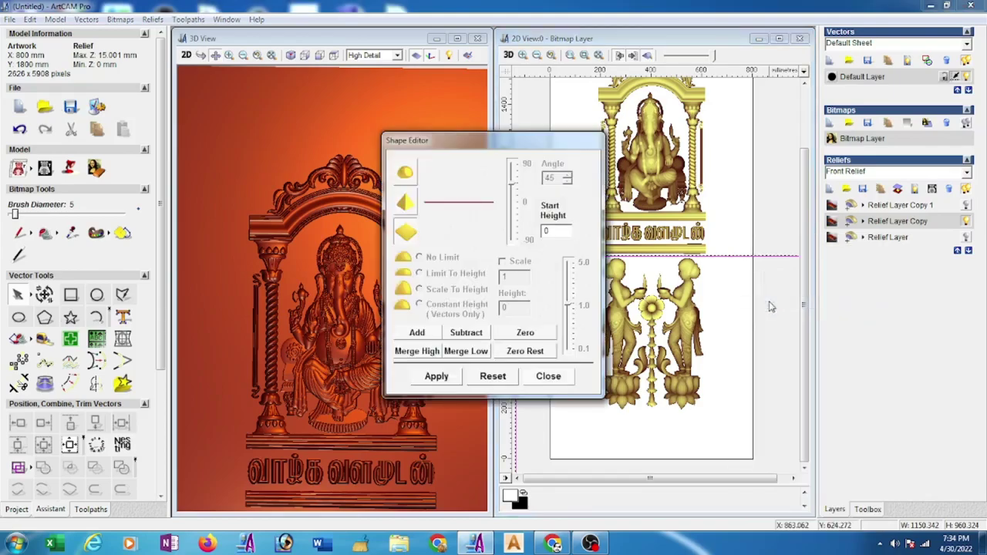
{"action": "left_click", "coordinate": [537, 353]}
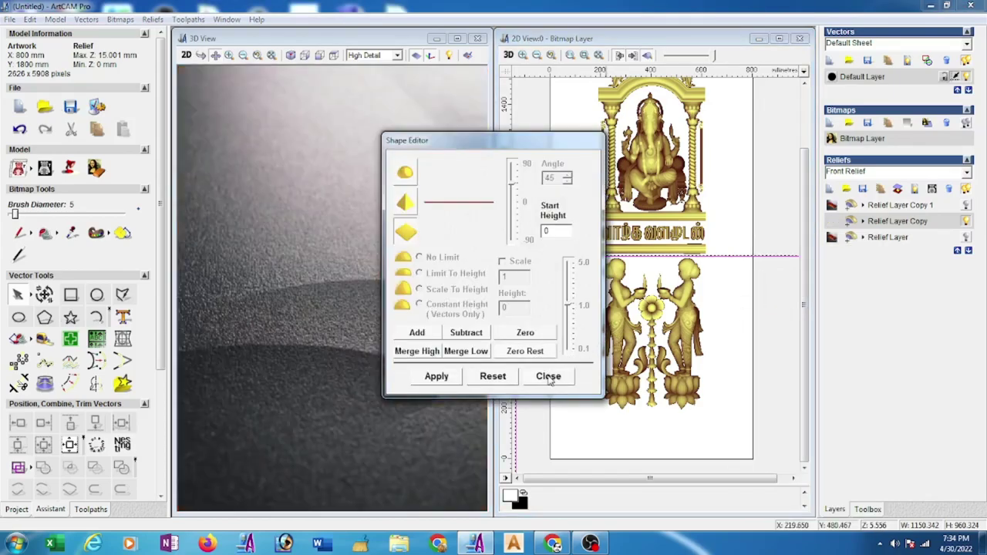
{"action": "left_click", "coordinate": [549, 376]}
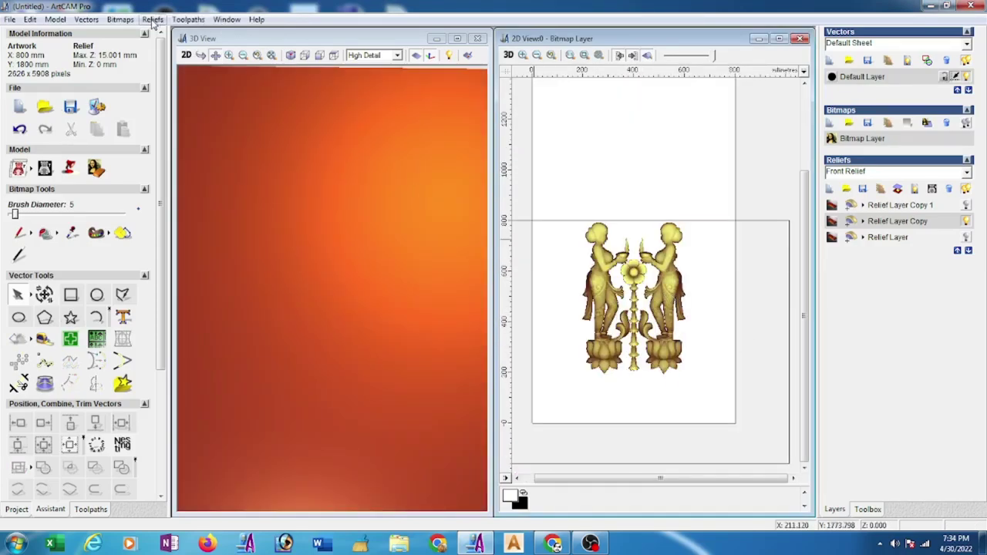
{"action": "left_click", "coordinate": [278, 234]}
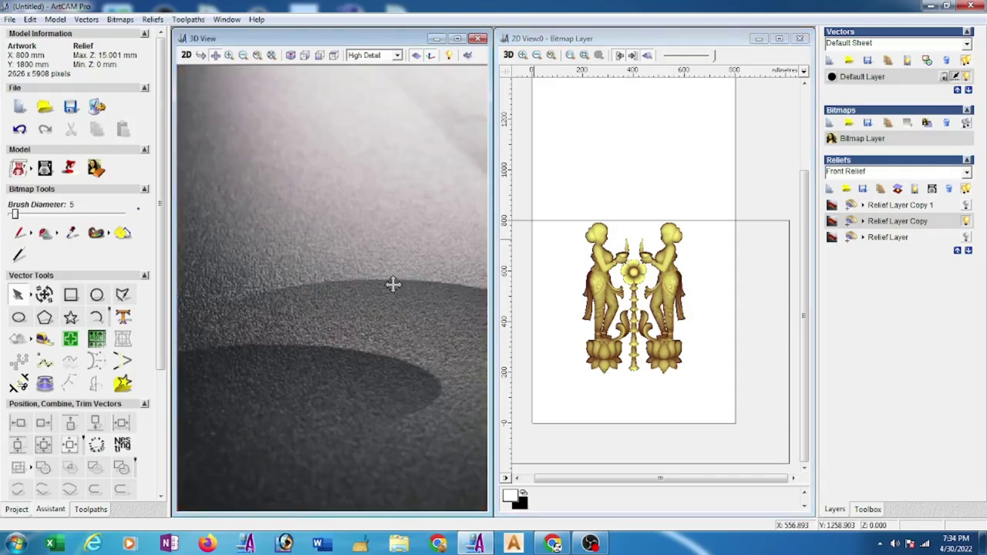
{"action": "left_click", "coordinate": [201, 54]}
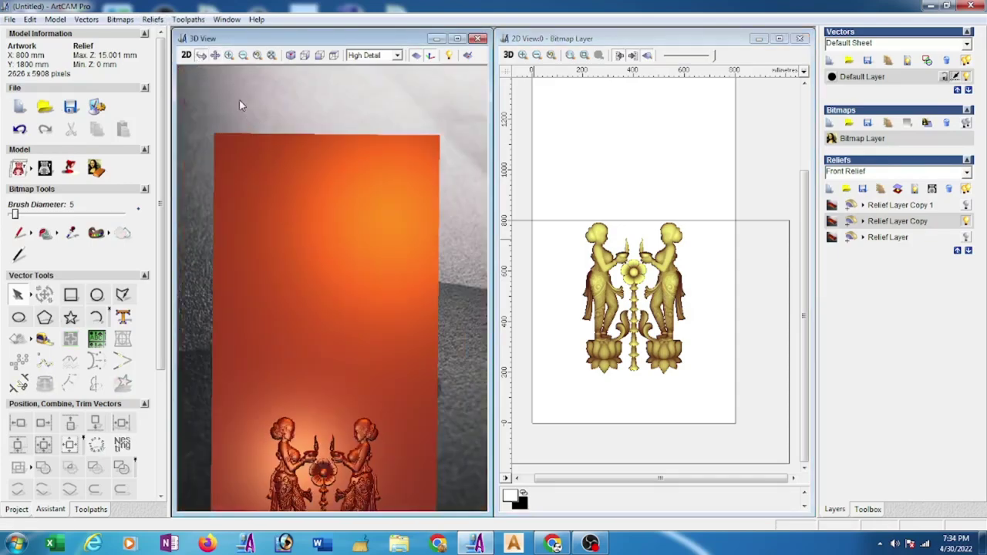
- Show the 3D front view and save the composite relief as 'lady with candle' in New folder
{"action": "left_click", "coordinate": [215, 55]}
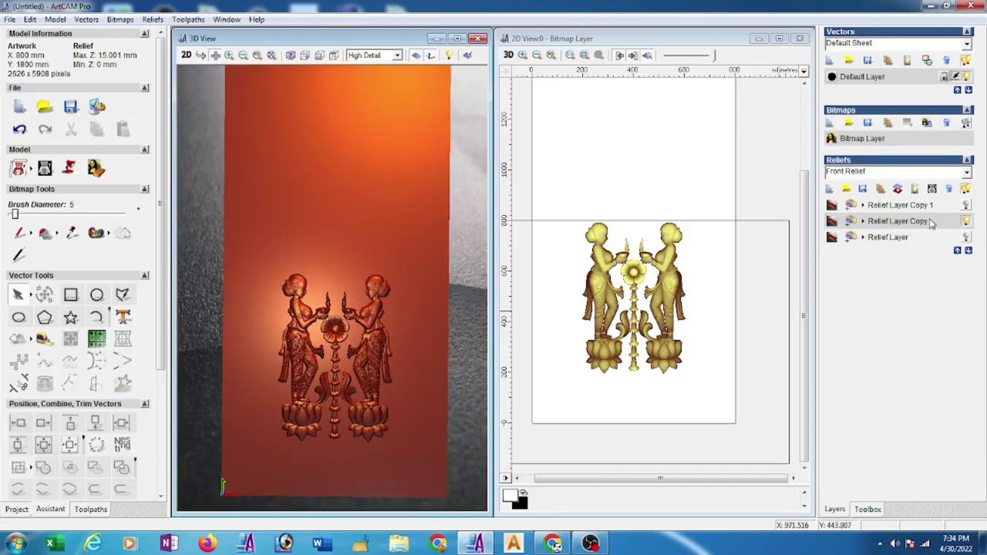
{"action": "left_click", "coordinate": [152, 19]}
{"action": "left_click", "coordinate": [188, 480]}
{"action": "type", "text": "lady with candle"}
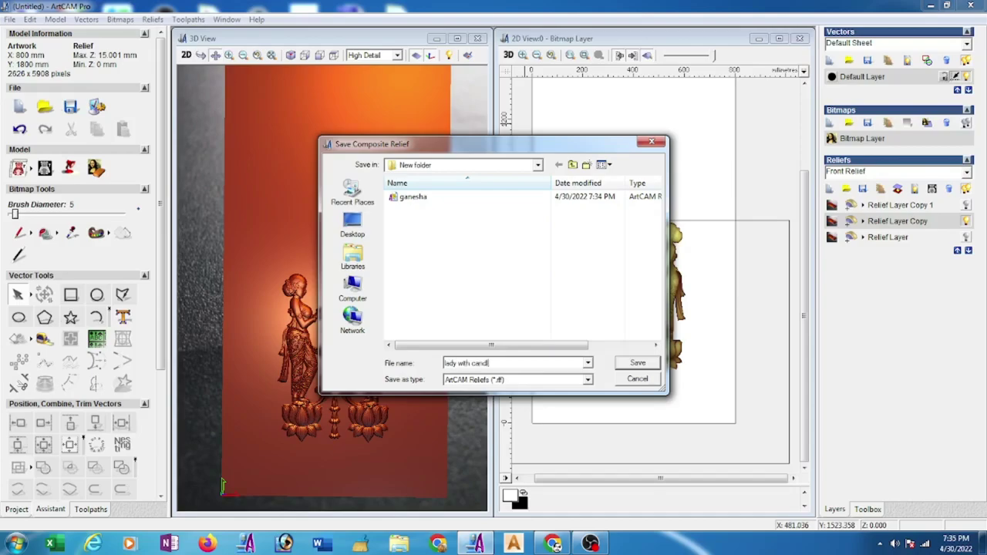
{"action": "left_click", "coordinate": [637, 363]}
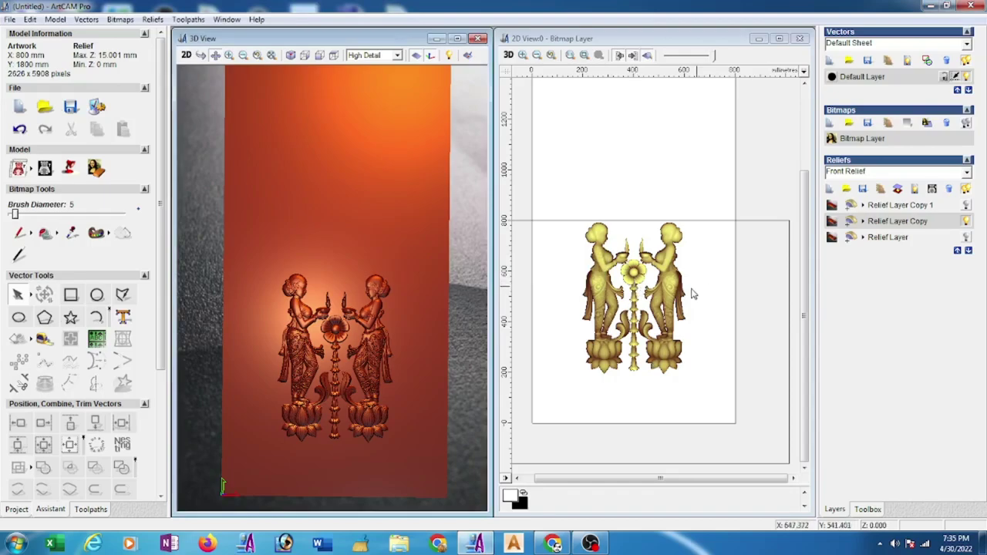
- Start a polyline down the left figure's side and trace up along the central lamp stem
{"action": "scroll", "coordinate": [628, 285], "scroll_direction": "up", "scroll_amount": 3}
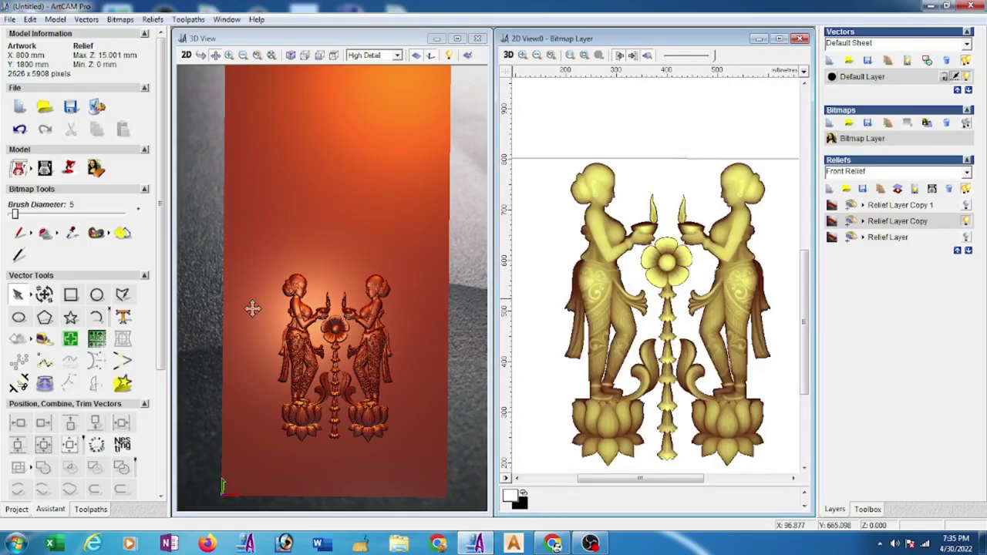
{"action": "left_click", "coordinate": [121, 294]}
{"action": "left_click", "coordinate": [564, 129]}
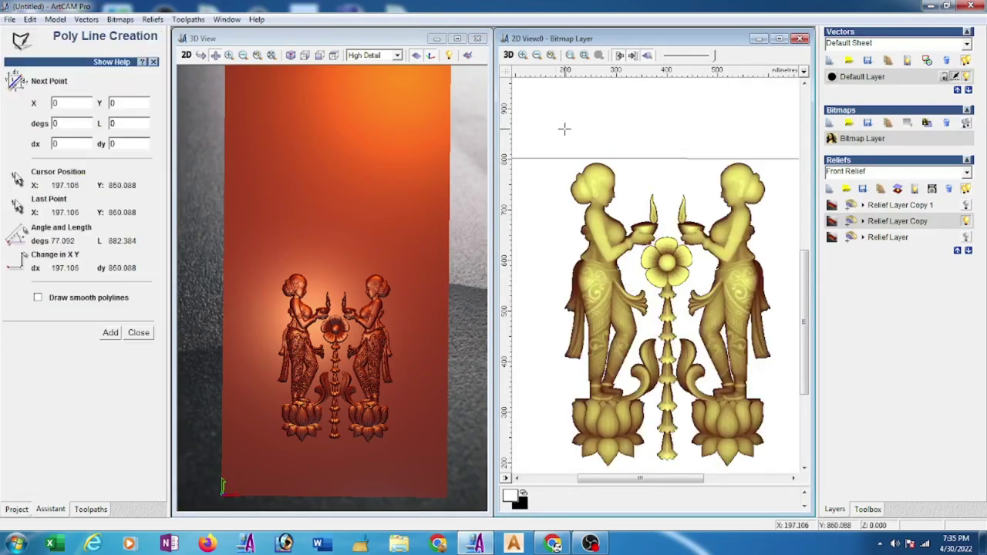
{"action": "left_click", "coordinate": [538, 269]}
{"action": "left_click", "coordinate": [544, 447]}
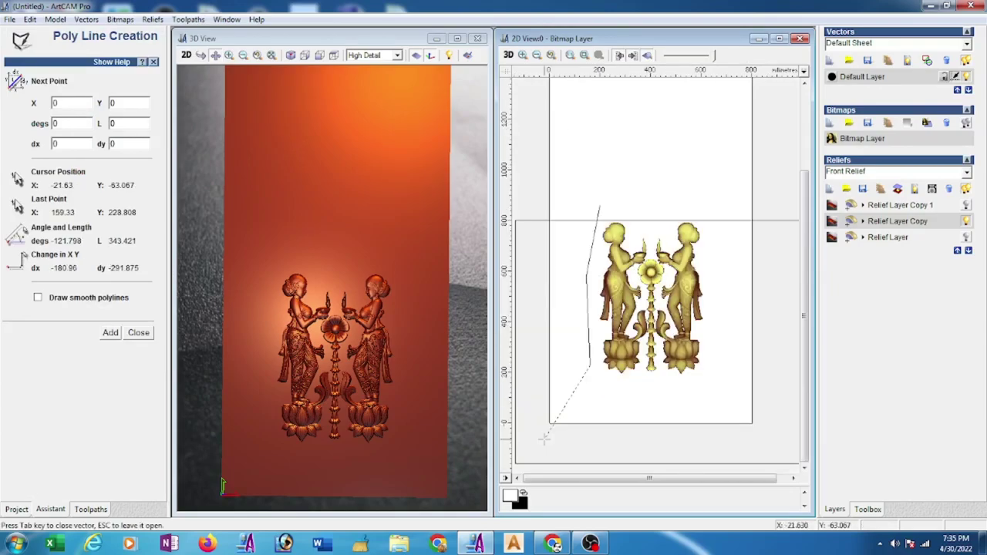
{"action": "scroll", "coordinate": [544, 448], "scroll_direction": "down", "scroll_amount": 3}
{"action": "left_click", "coordinate": [611, 343]}
{"action": "scroll", "coordinate": [647, 286], "scroll_direction": "up", "scroll_amount": 2}
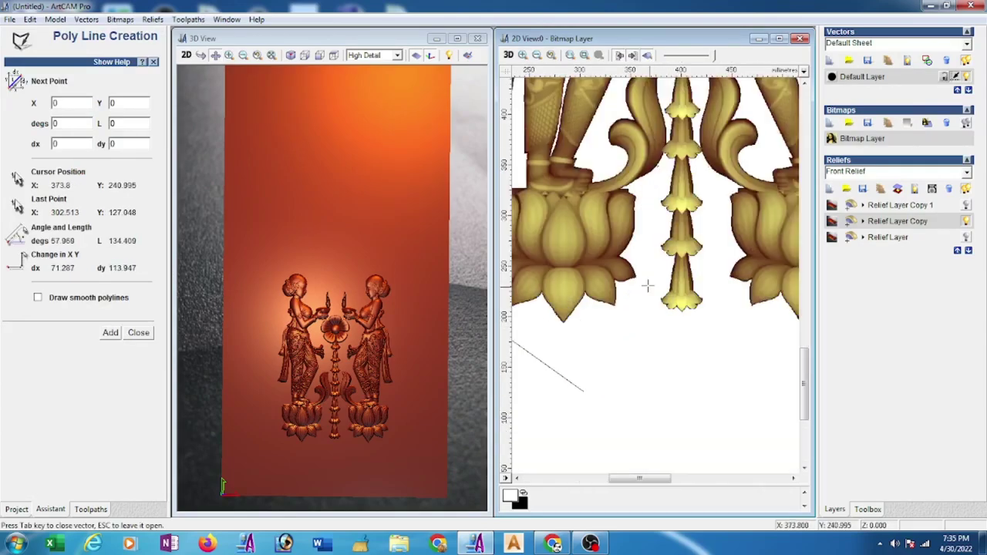
{"action": "left_click", "coordinate": [651, 266]}
{"action": "left_click", "coordinate": [652, 200]}
{"action": "scroll", "coordinate": [665, 179], "scroll_direction": "up", "scroll_amount": 4}
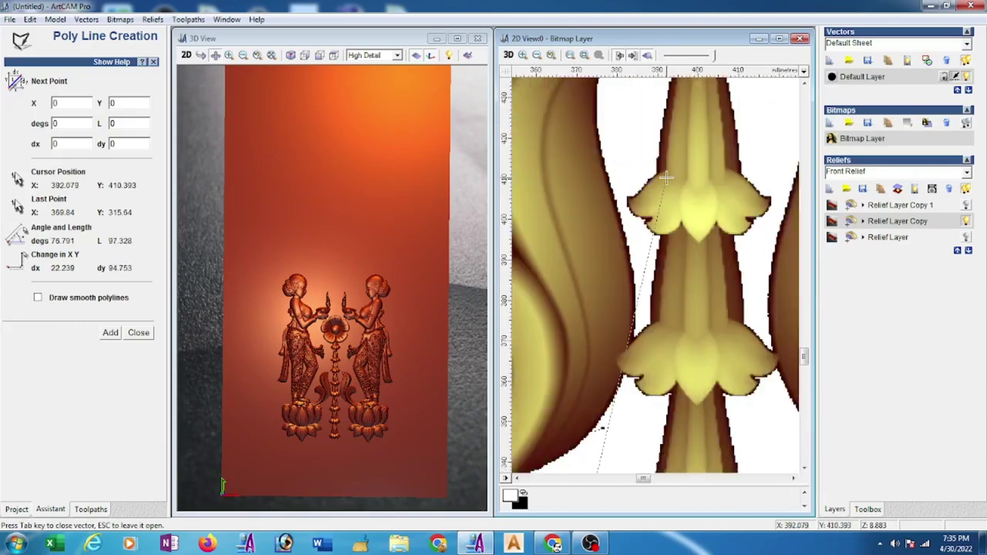
{"action": "left_click", "coordinate": [627, 377]}
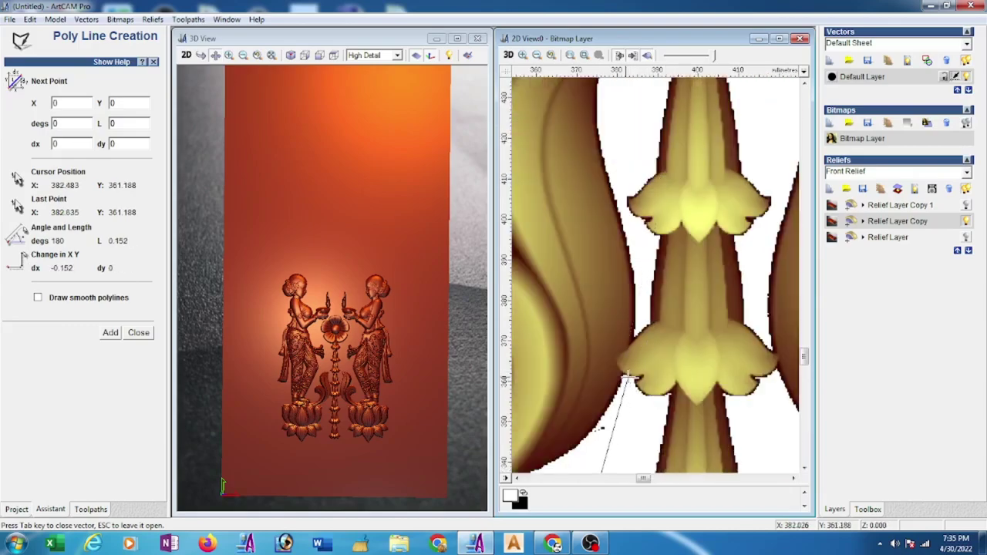
{"action": "left_click", "coordinate": [616, 360]}
{"action": "left_click", "coordinate": [639, 331]}
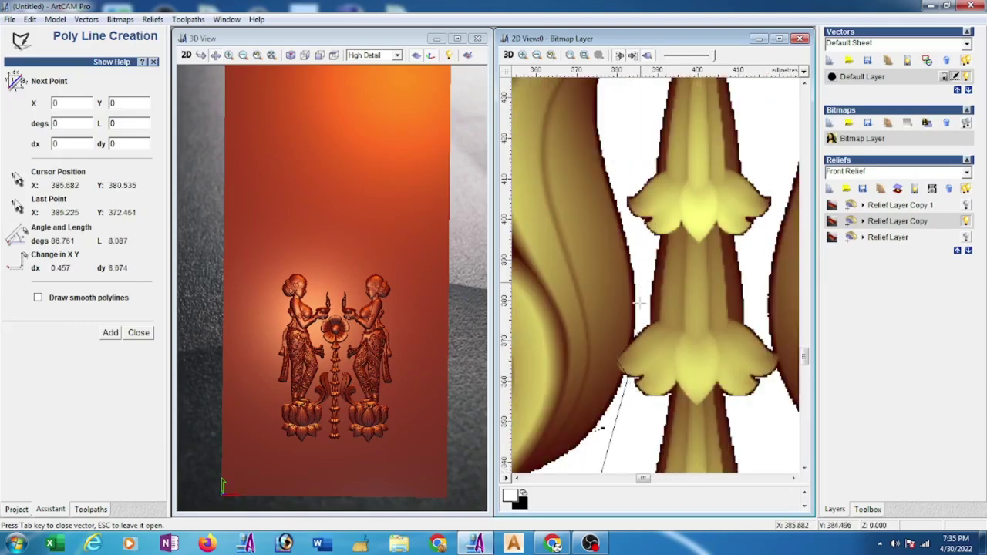
{"action": "left_click", "coordinate": [640, 239]}
{"action": "left_click", "coordinate": [616, 179]}
{"action": "scroll", "coordinate": [616, 179], "scroll_direction": "down", "scroll_amount": 2}
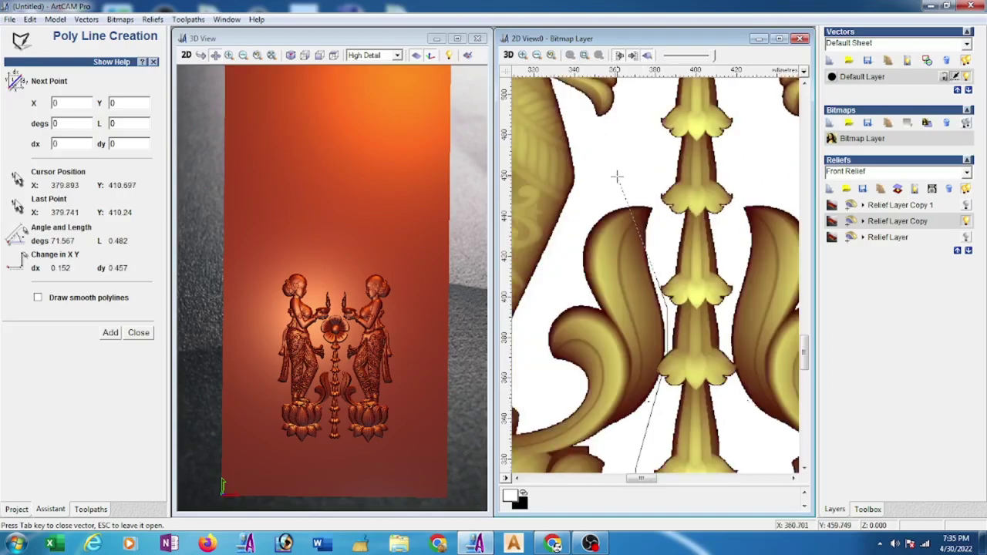
{"action": "left_click", "coordinate": [646, 178]}
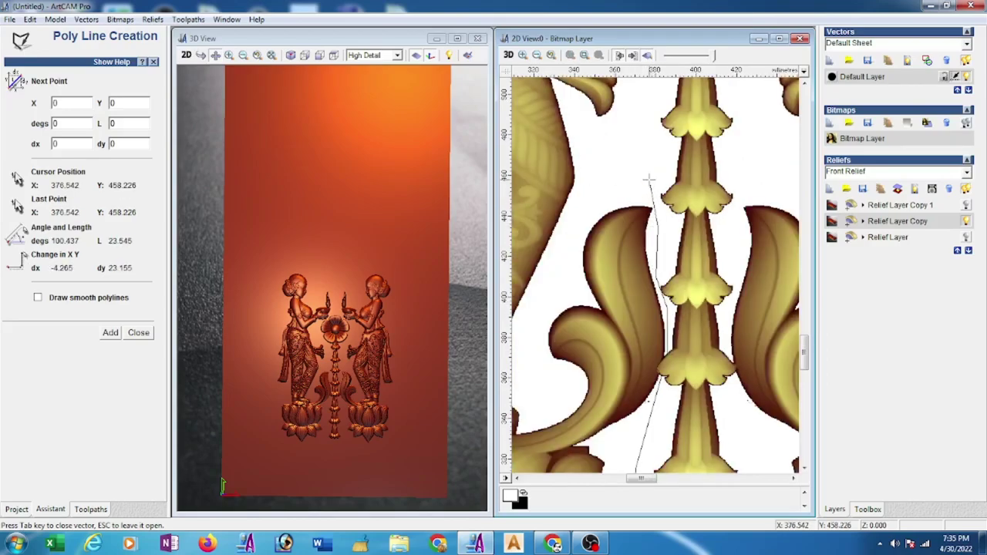
{"action": "scroll", "coordinate": [647, 178], "scroll_direction": "down", "scroll_amount": 2}
{"action": "left_click", "coordinate": [642, 184]}
{"action": "left_click", "coordinate": [611, 147]}
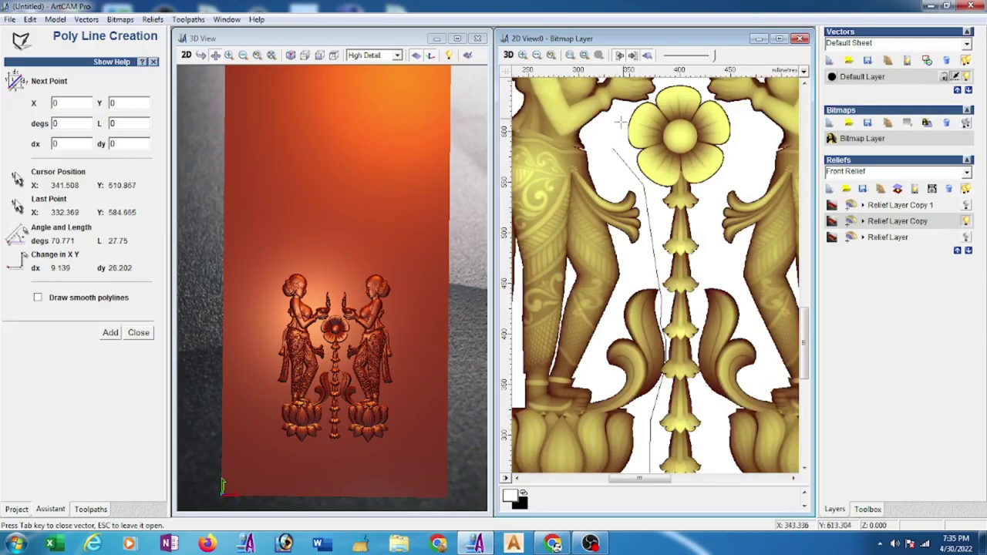
- Continue the polyline under the lamp hand, around the flower, above the figures, and close it
{"action": "scroll", "coordinate": [620, 122], "scroll_direction": "up", "scroll_amount": 2}
{"action": "scroll", "coordinate": [660, 221], "scroll_direction": "down", "scroll_amount": 2}
{"action": "scroll", "coordinate": [668, 320], "scroll_direction": "up", "scroll_amount": 2}
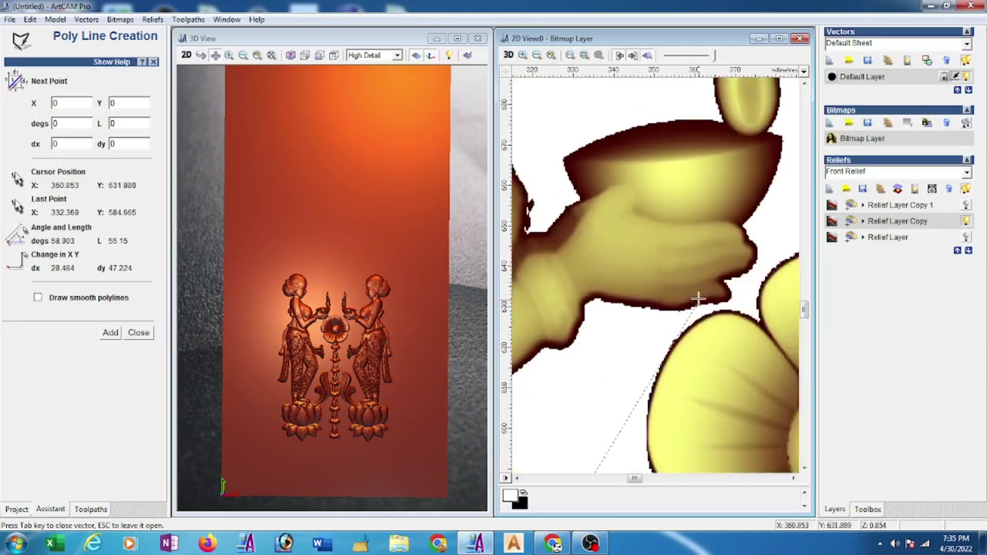
{"action": "scroll", "coordinate": [697, 293], "scroll_direction": "up", "scroll_amount": 2}
{"action": "left_click", "coordinate": [665, 327]}
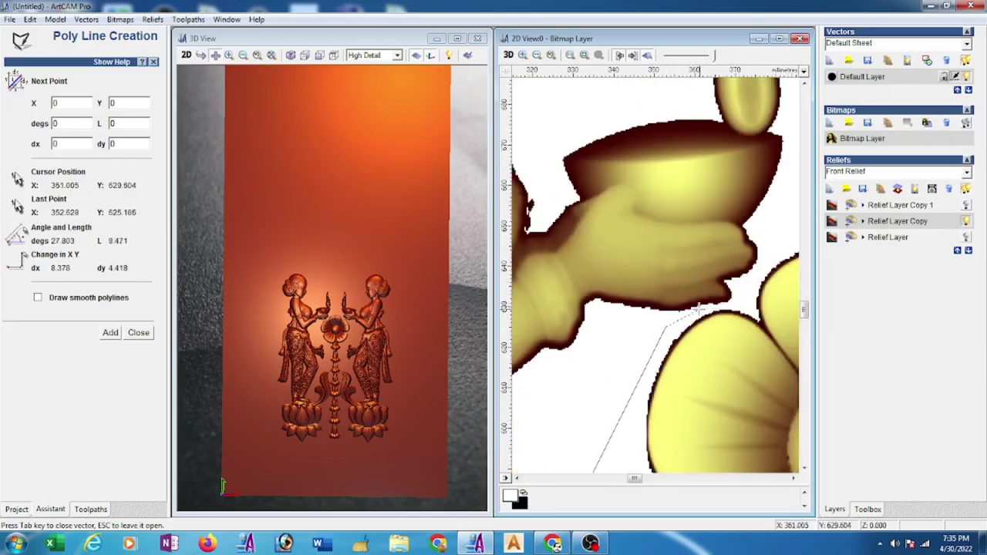
{"action": "left_click", "coordinate": [699, 310]}
{"action": "left_click", "coordinate": [739, 304]}
{"action": "left_click", "coordinate": [774, 242]}
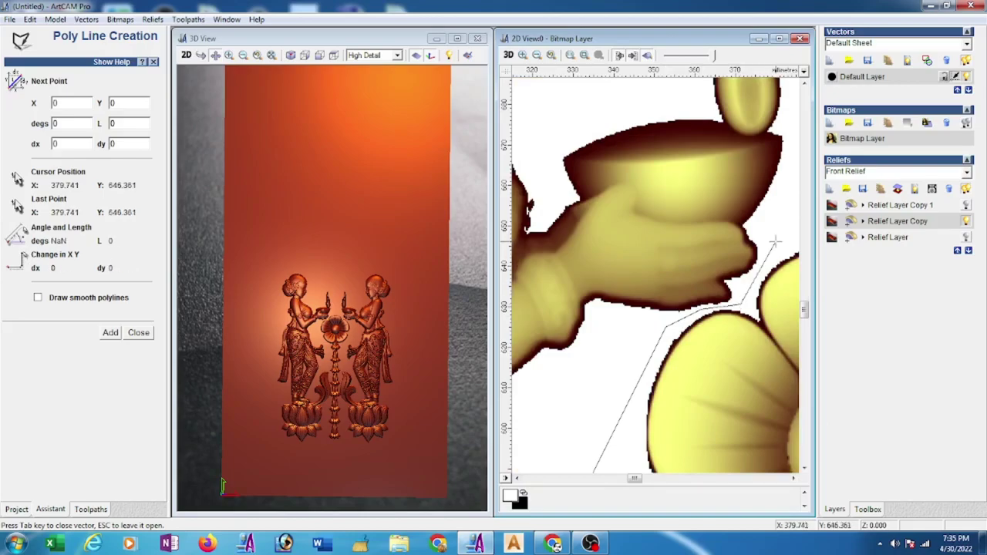
{"action": "scroll", "coordinate": [774, 242], "scroll_direction": "down", "scroll_amount": 2}
{"action": "left_click", "coordinate": [706, 209]}
{"action": "scroll", "coordinate": [685, 151], "scroll_direction": "down", "scroll_amount": 2}
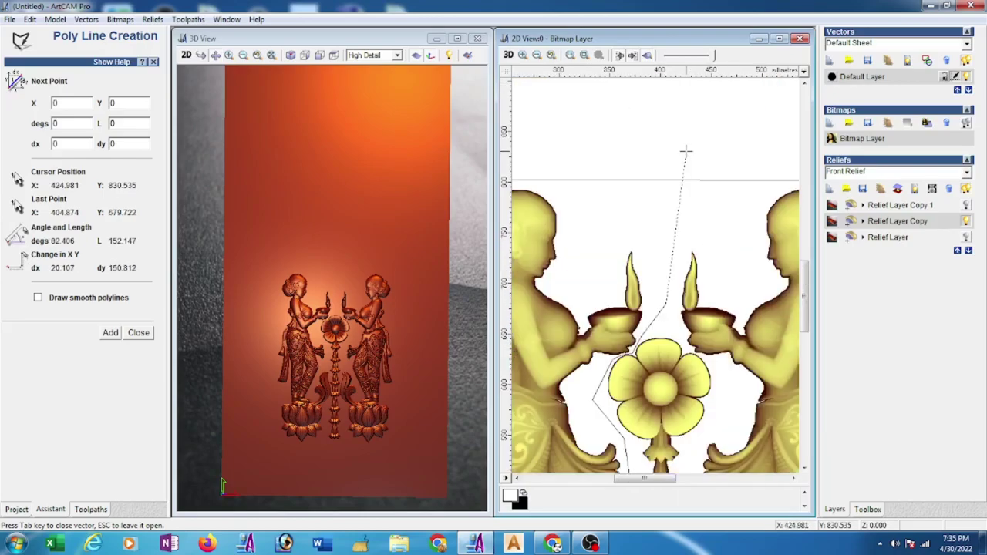
{"action": "left_click", "coordinate": [668, 195]}
{"action": "scroll", "coordinate": [630, 137], "scroll_direction": "down", "scroll_amount": 2}
{"action": "left_click", "coordinate": [624, 294]}
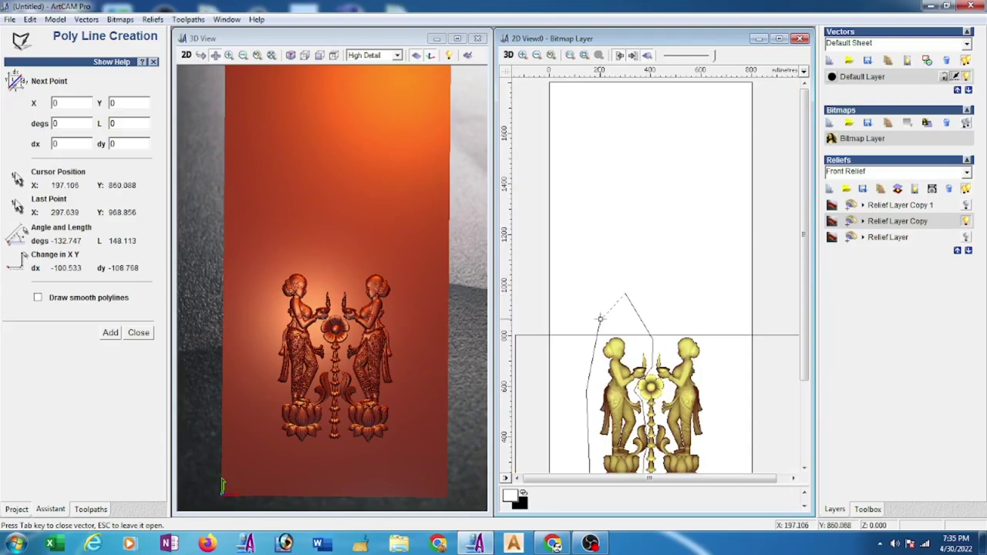
{"action": "left_click", "coordinate": [600, 321]}
{"action": "key", "text": "Escape"}
{"action": "scroll", "coordinate": [621, 341], "scroll_direction": "down", "scroll_amount": 1}
- Select the outline and move one node so it hugs the lamp stem's petal edge
{"action": "scroll", "coordinate": [648, 309], "scroll_direction": "up", "scroll_amount": 2}
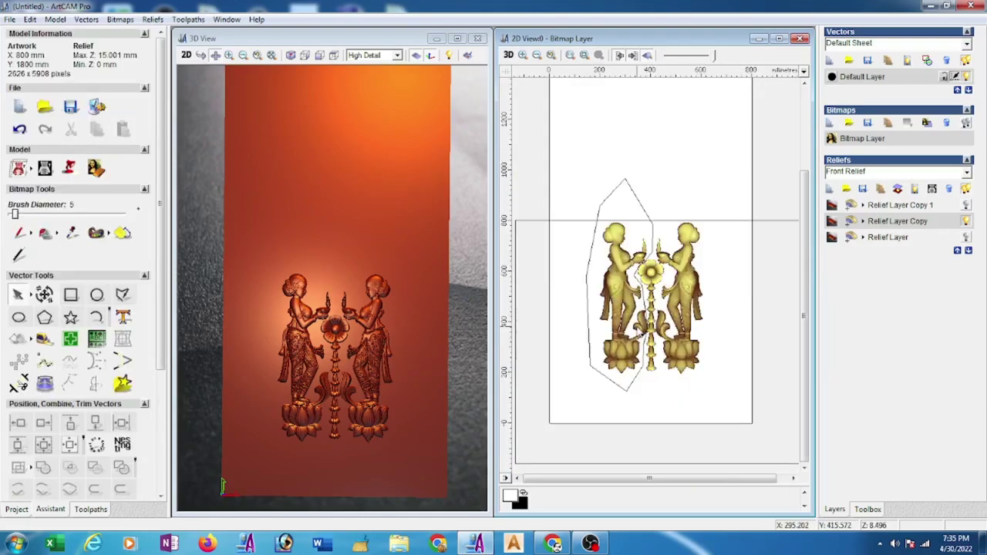
{"action": "scroll", "coordinate": [677, 266], "scroll_direction": "up", "scroll_amount": 2}
{"action": "scroll", "coordinate": [672, 268], "scroll_direction": "up", "scroll_amount": 1}
{"action": "scroll", "coordinate": [669, 268], "scroll_direction": "up", "scroll_amount": 2}
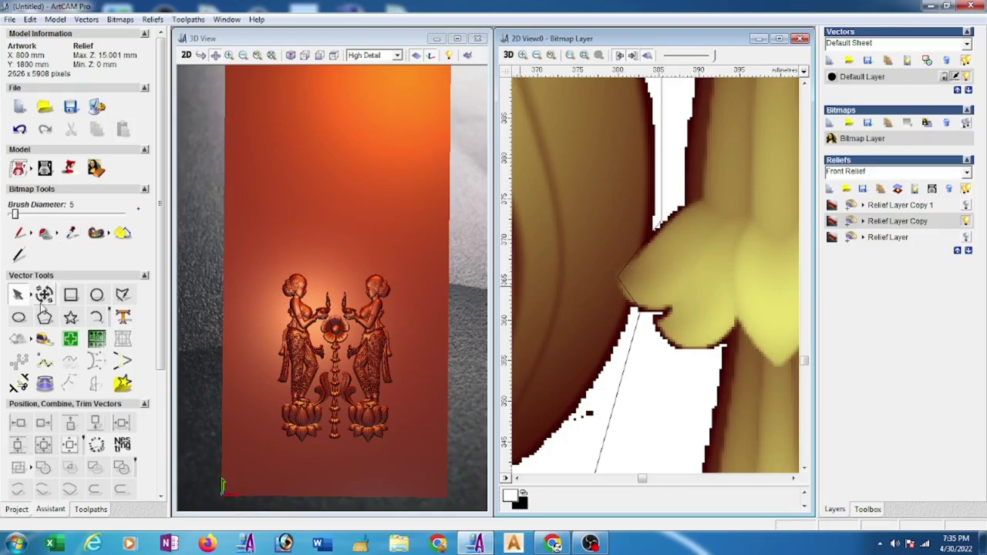
{"action": "left_click", "coordinate": [628, 300]}
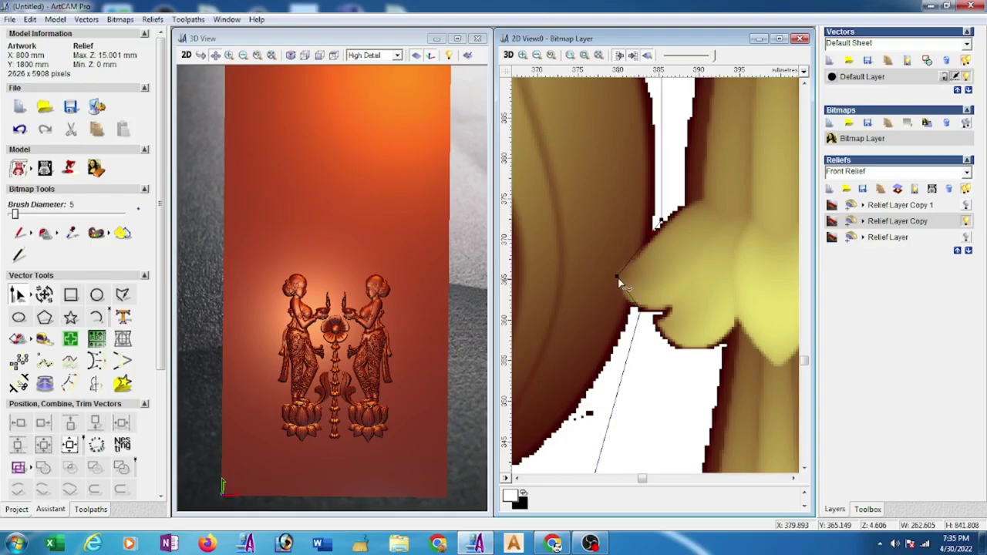
{"action": "left_click", "coordinate": [617, 275]}
{"action": "left_click", "coordinate": [647, 239]}
{"action": "scroll", "coordinate": [648, 272], "scroll_direction": "down", "scroll_amount": 3}
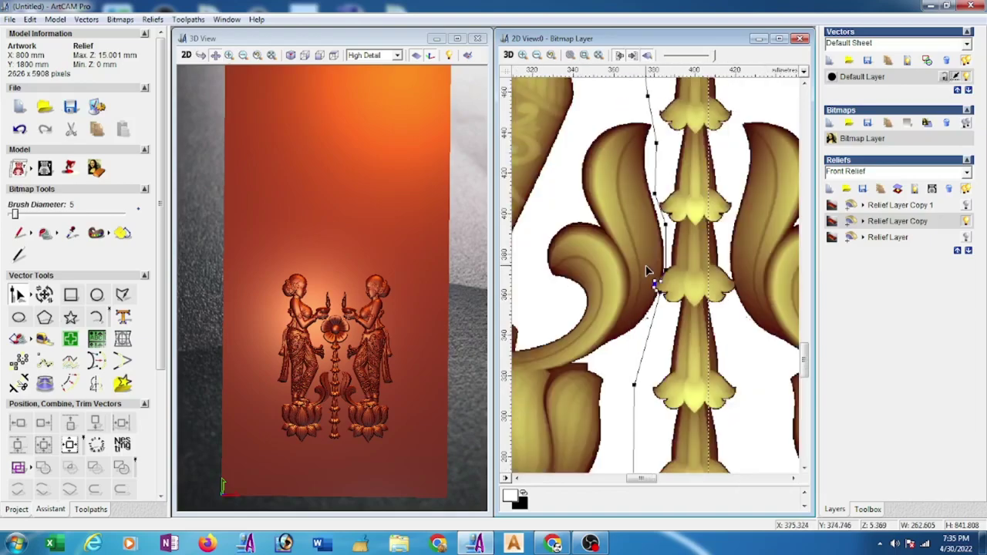
{"action": "scroll", "coordinate": [652, 273], "scroll_direction": "down", "scroll_amount": 2}
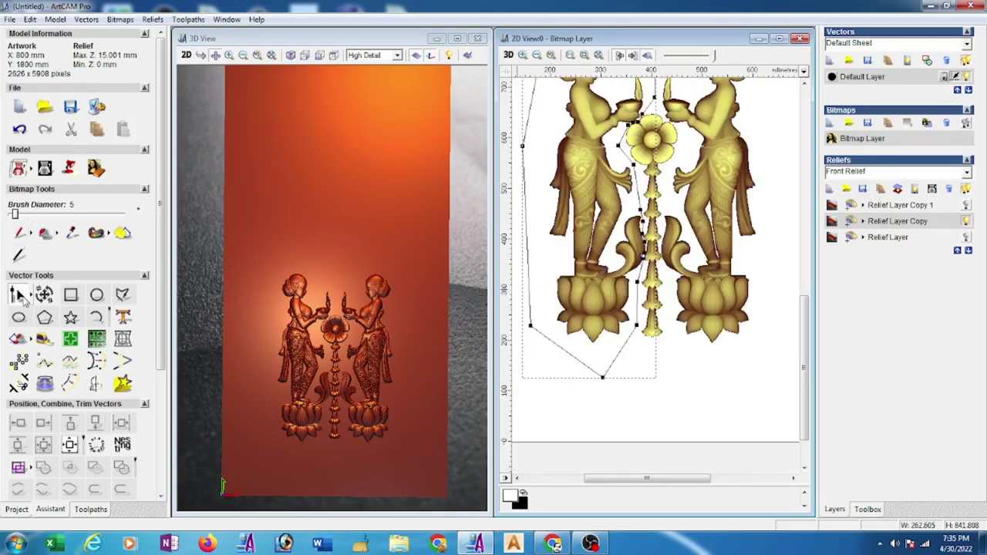
- Zero the relief inside the outline to erase the left lady figure
{"action": "key", "text": "n"}
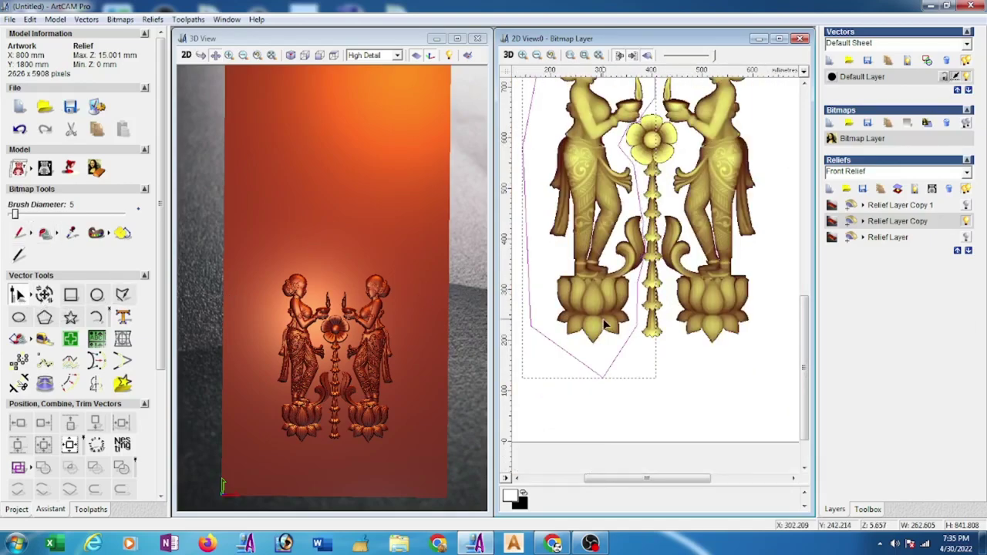
{"action": "right_click", "coordinate": [630, 337]}
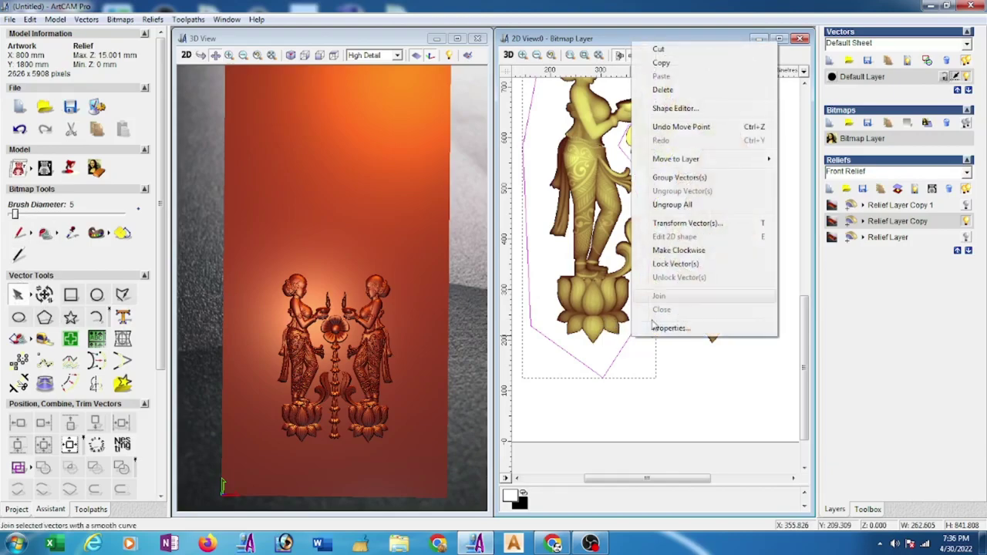
{"action": "left_click", "coordinate": [675, 108]}
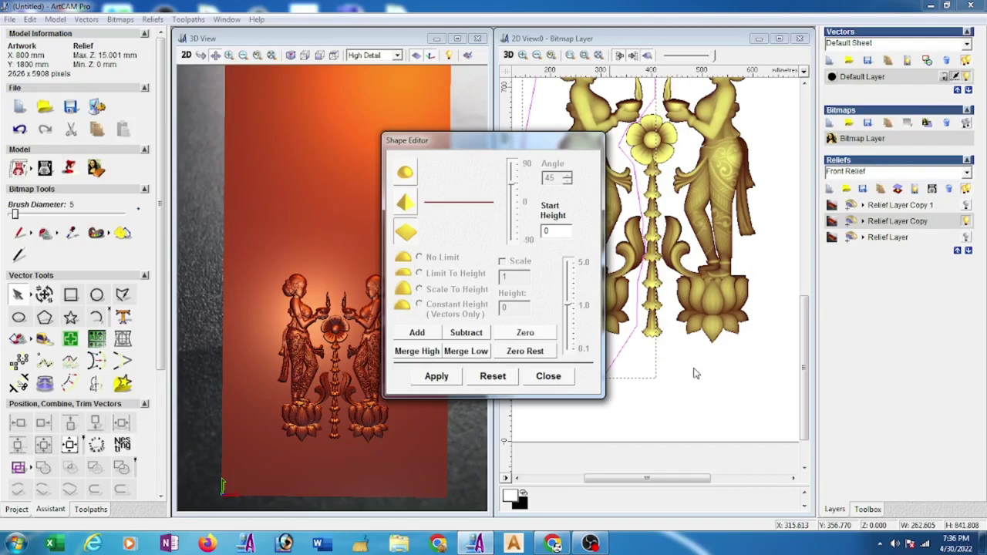
{"action": "left_click", "coordinate": [552, 378]}
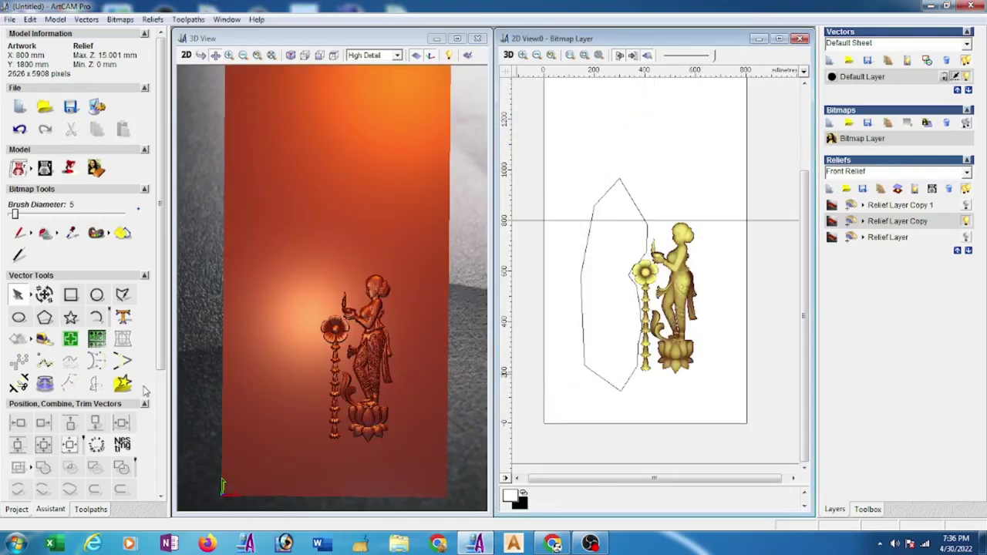
- Mirror merge the relief left over right, then start saving the composite relief as 'flower'
{"action": "left_click_drag", "start_coordinate": [163, 356], "coordinate": [158, 443]}
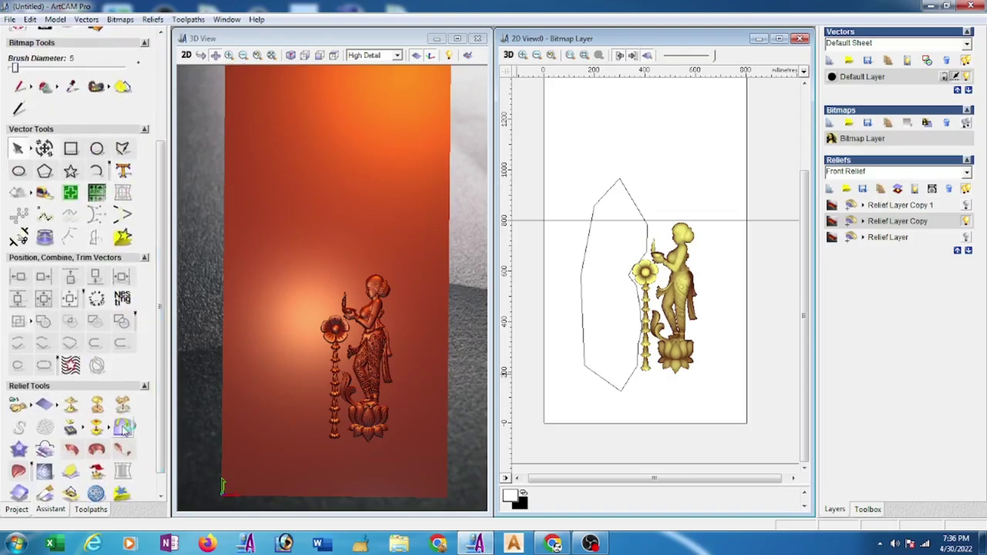
{"action": "left_click", "coordinate": [124, 428]}
{"action": "left_click", "coordinate": [105, 180]}
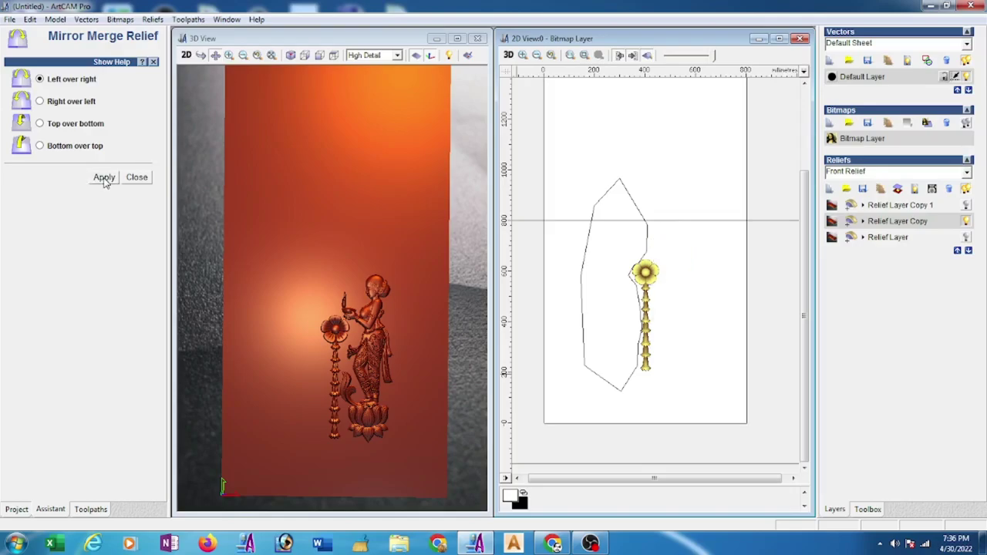
{"action": "left_click", "coordinate": [137, 178]}
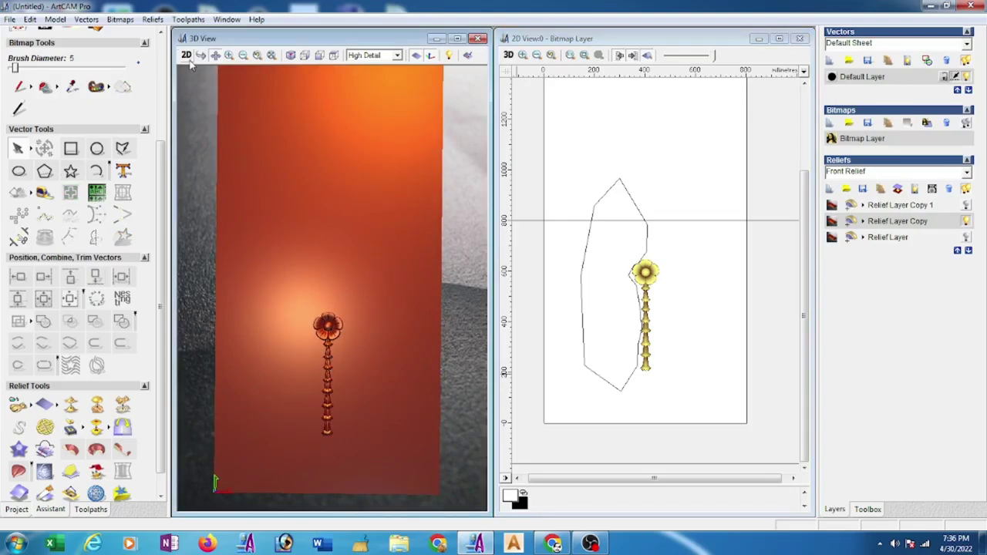
{"action": "left_click", "coordinate": [153, 19]}
{"action": "left_click", "coordinate": [201, 480]}
{"action": "type", "text": "flower"}
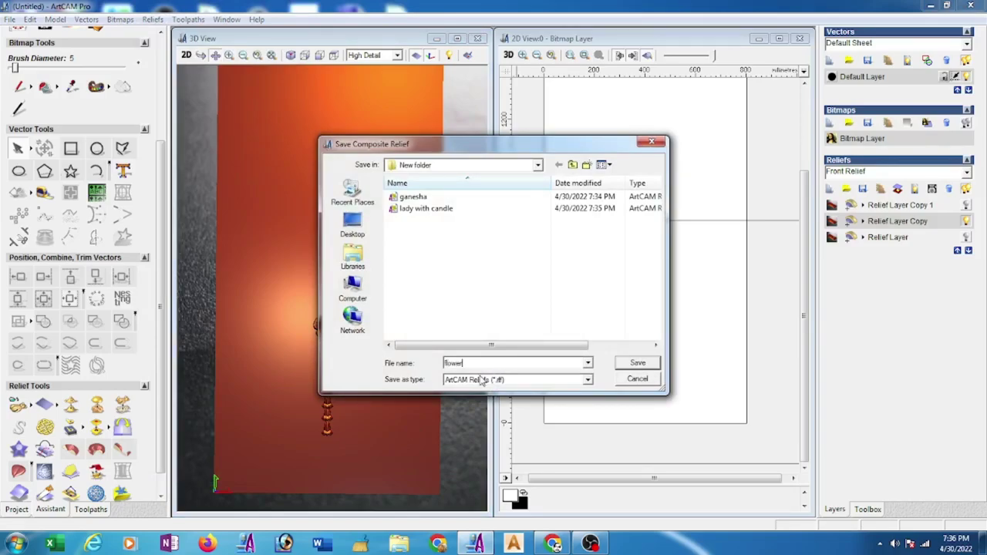
- Save the lamp-only composite relief under the file name 'flower'
{"action": "left_click", "coordinate": [654, 364]}
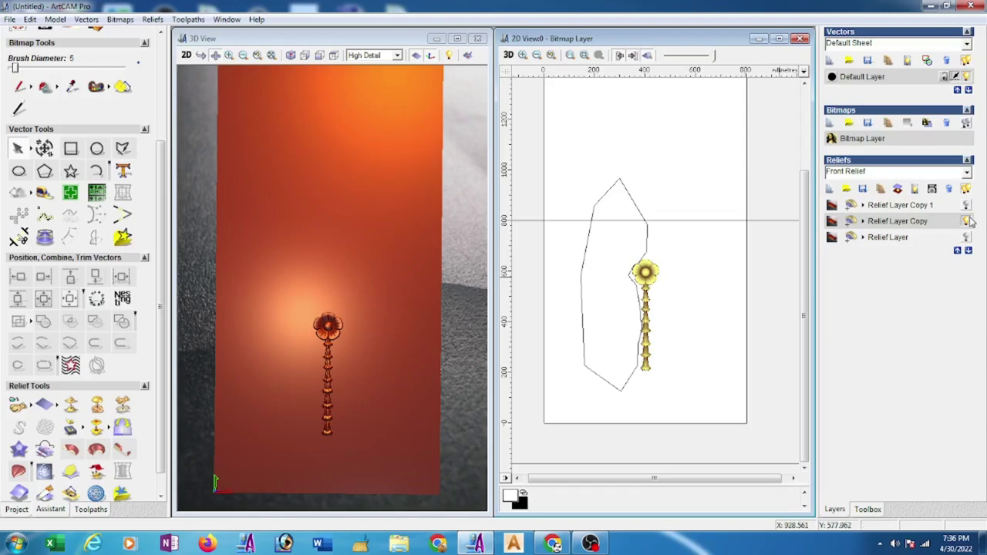
- Switch to the Relief Layer, make it visible, and fit the full door-panel relief in view
{"action": "left_click", "coordinate": [894, 239]}
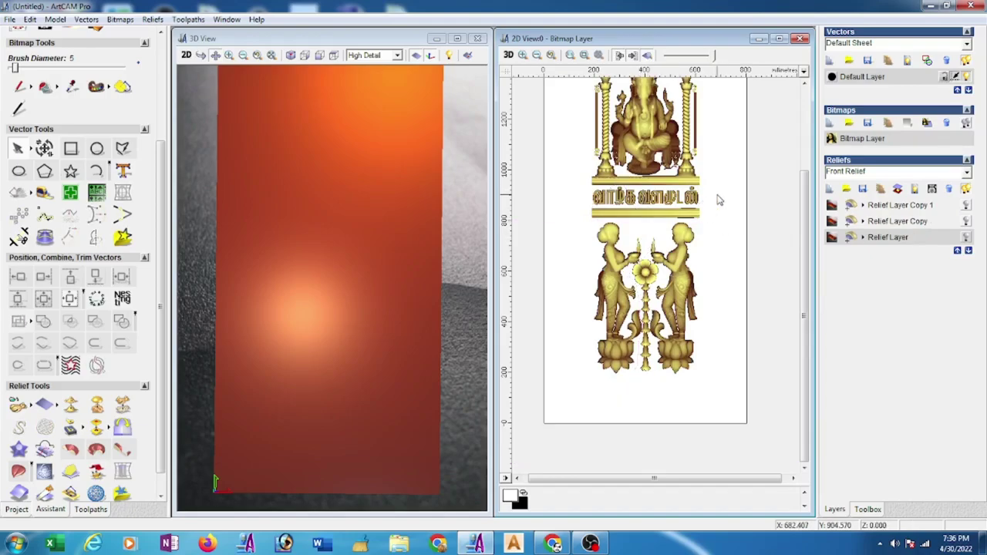
{"action": "key", "text": "F3"}
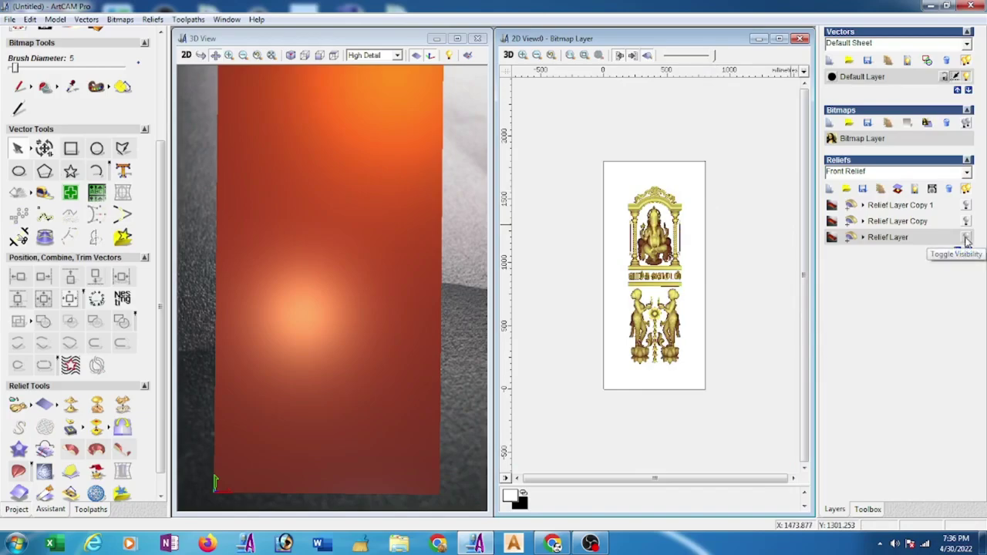
{"action": "left_click", "coordinate": [967, 239]}
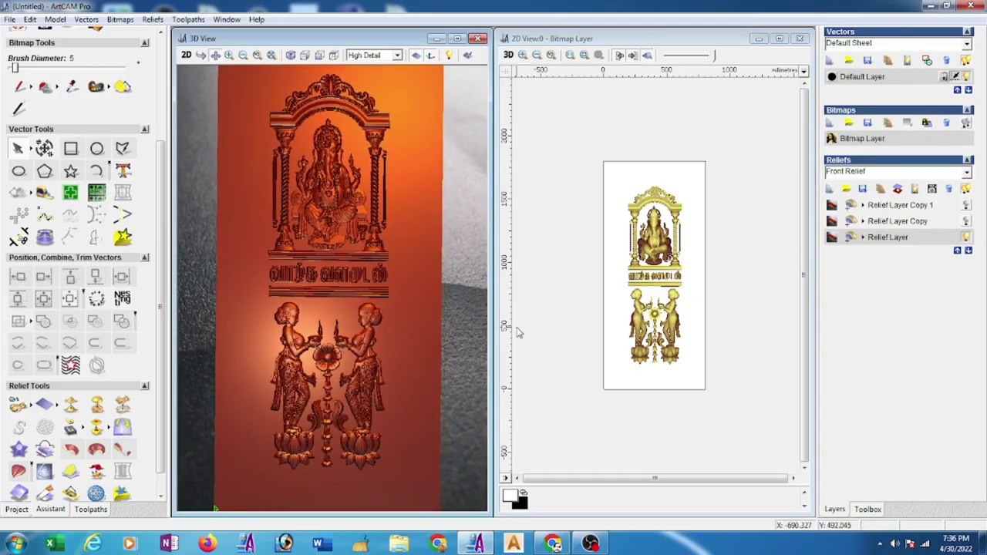
{"action": "left_click", "coordinate": [745, 260]}
{"action": "scroll", "coordinate": [745, 260], "scroll_direction": "up", "scroll_amount": 2}
{"action": "scroll", "coordinate": [590, 280], "scroll_direction": "up", "scroll_amount": 2}
{"action": "scroll", "coordinate": [591, 280], "scroll_direction": "down", "scroll_amount": 2}
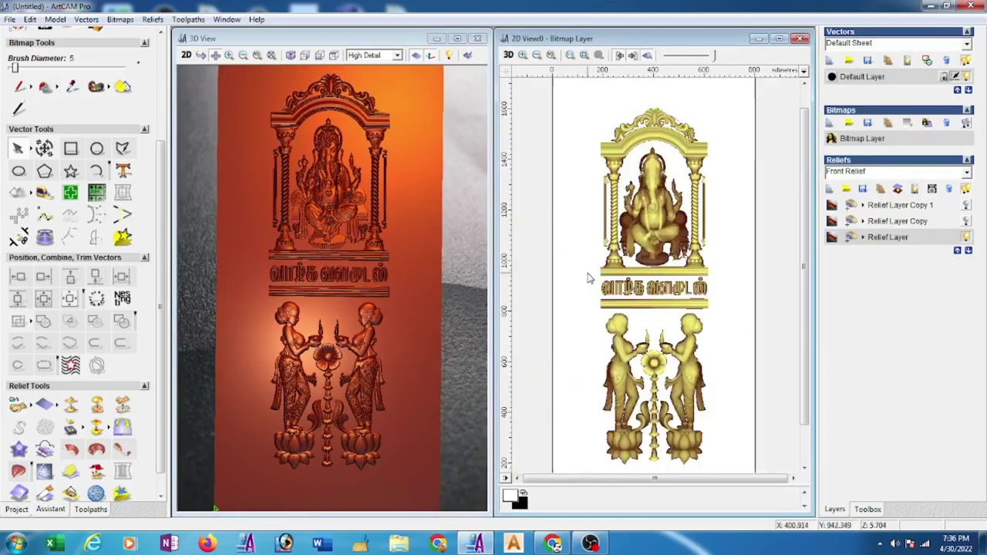
- Draw a rectangle vector around the Tamil text band below the Ganesha
{"action": "left_click", "coordinate": [70, 148]}
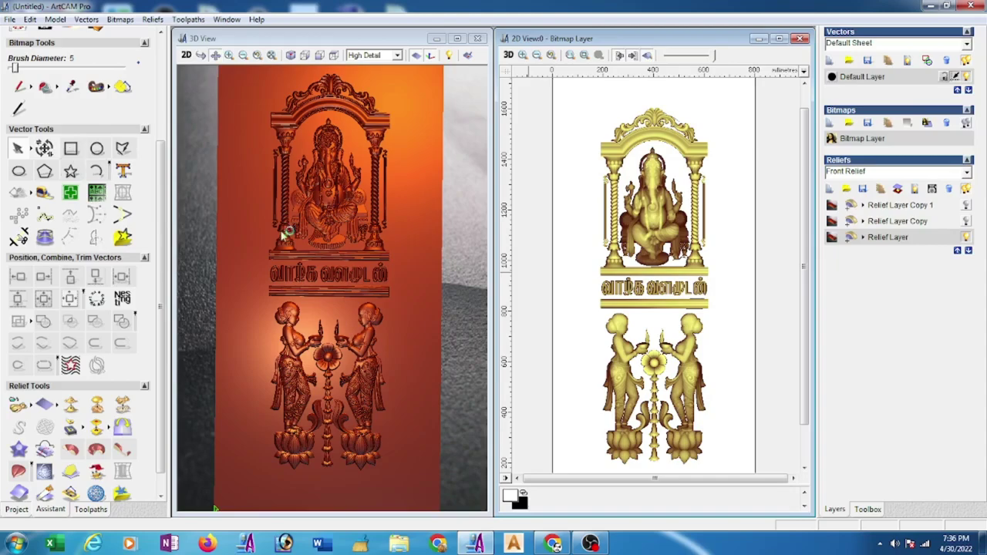
{"action": "left_click_drag", "start_coordinate": [582, 276], "coordinate": [717, 298]}
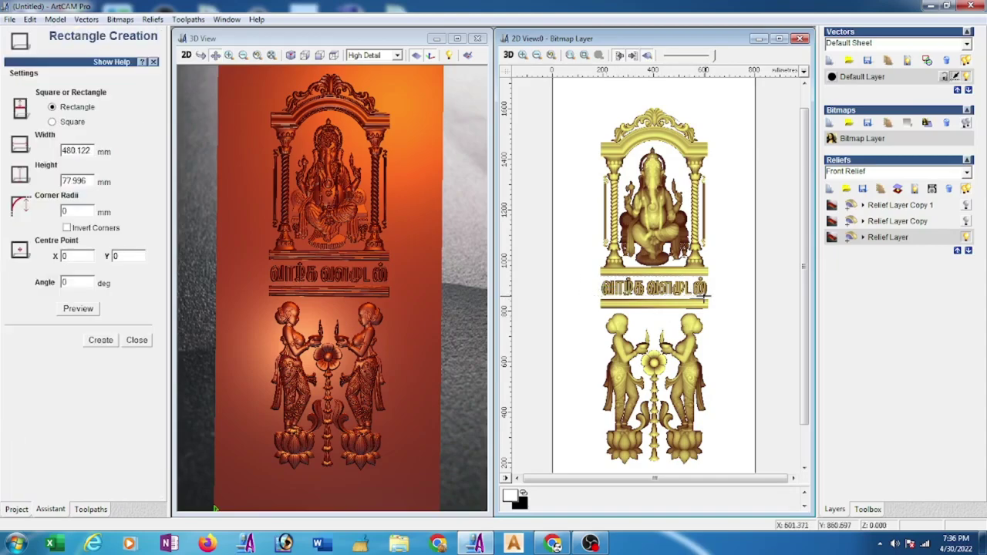
{"action": "left_click", "coordinate": [745, 280]}
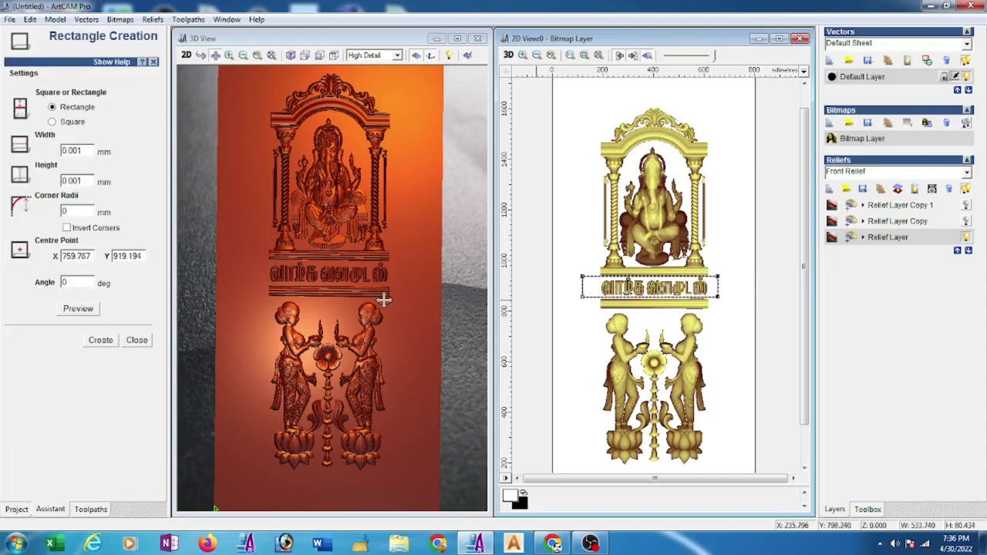
{"action": "left_click", "coordinate": [101, 340]}
{"action": "left_click", "coordinate": [147, 340]}
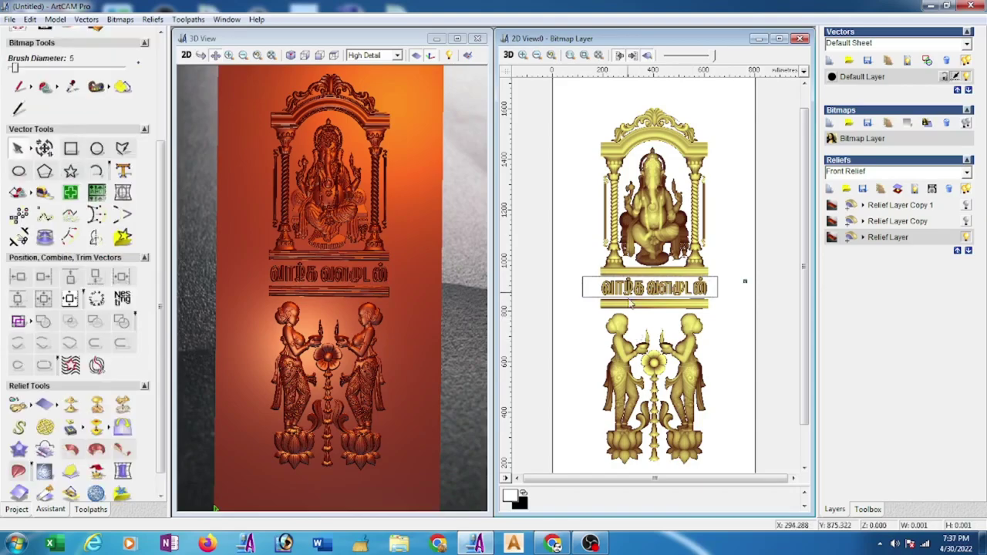
{"action": "scroll", "coordinate": [632, 293], "scroll_direction": "up", "scroll_amount": 1}
{"action": "scroll", "coordinate": [758, 290], "scroll_direction": "down", "scroll_amount": 1}
{"action": "scroll", "coordinate": [709, 274], "scroll_direction": "up", "scroll_amount": 1}
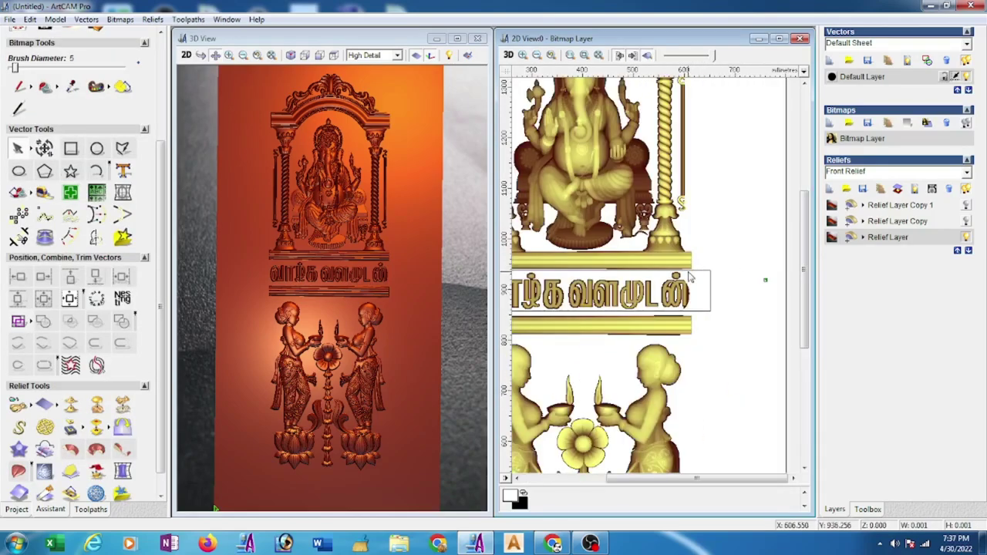
{"action": "scroll", "coordinate": [708, 287], "scroll_direction": "down", "scroll_amount": 1}
- Use the rectangle's Shape Editor Zero option to erase the Tamil text from the relief
{"action": "left_click", "coordinate": [716, 286]}
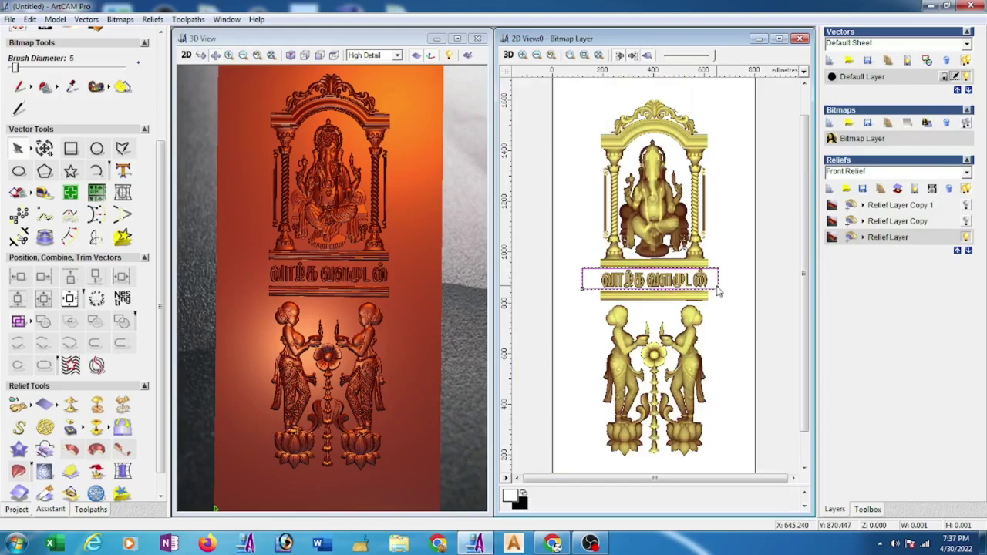
{"action": "right_click", "coordinate": [717, 286]}
{"action": "left_click", "coordinate": [767, 303]}
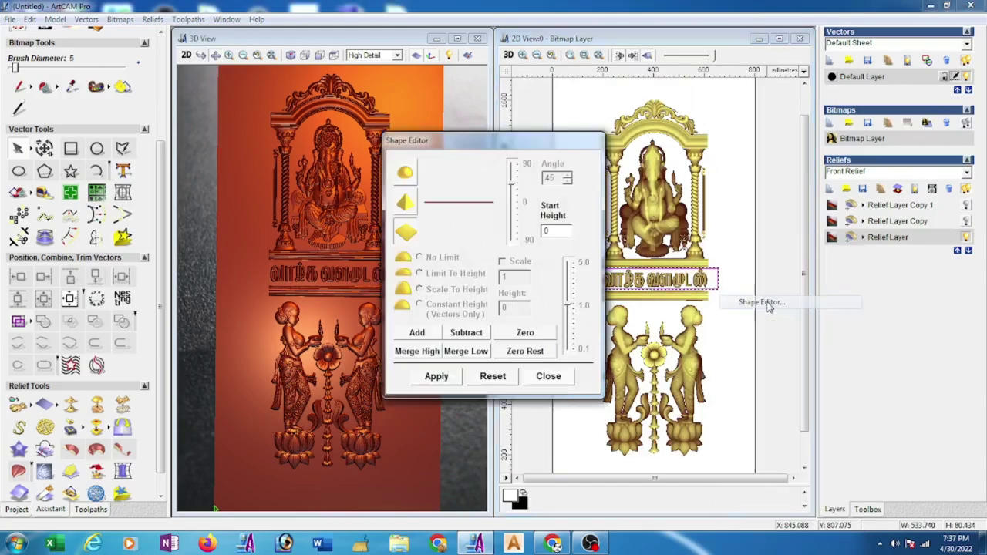
{"action": "left_click", "coordinate": [548, 377]}
{"action": "left_click", "coordinate": [754, 338]}
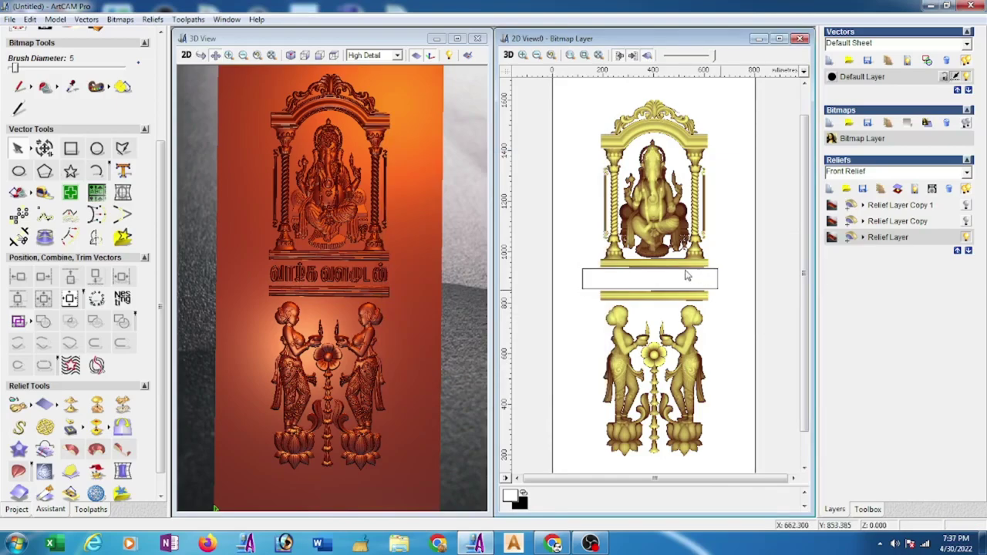
{"action": "scroll", "coordinate": [679, 276], "scroll_direction": "up", "scroll_amount": 2}
{"action": "scroll", "coordinate": [679, 276], "scroll_direction": "down", "scroll_amount": 2}
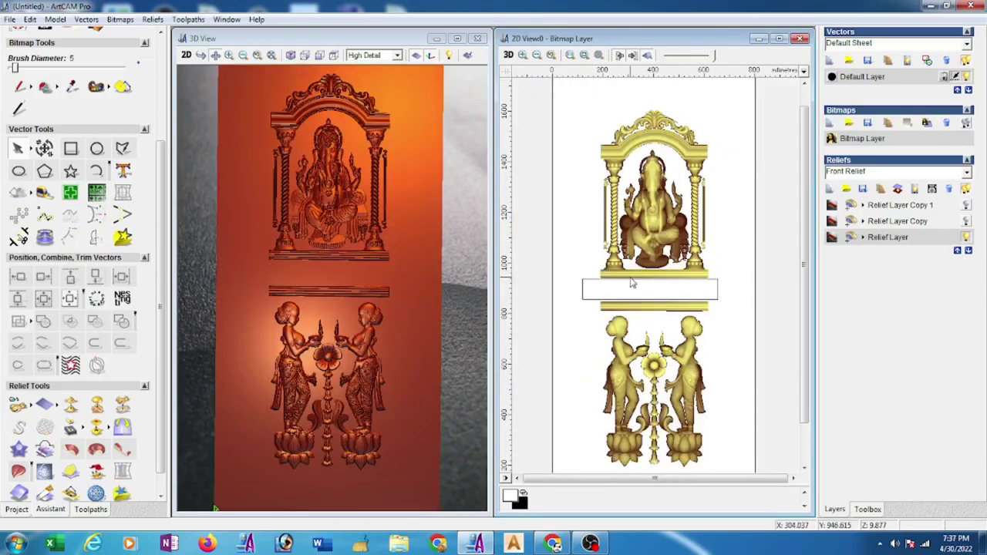
{"action": "scroll", "coordinate": [601, 276], "scroll_direction": "up", "scroll_amount": 2}
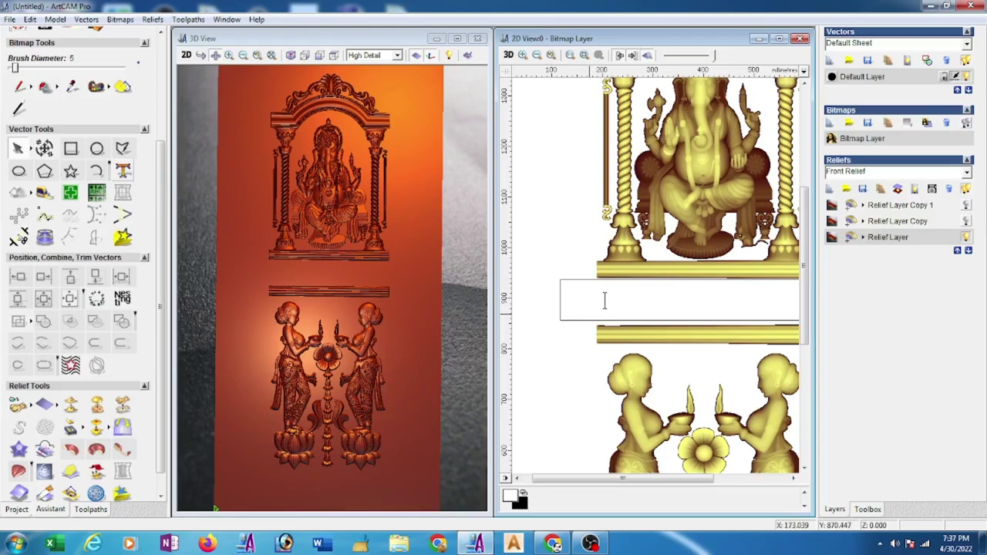
- Place 'JAI GANESHA' in Arial Black 100 pt inside the empty band below the Ganesha
{"action": "left_click", "coordinate": [604, 301]}
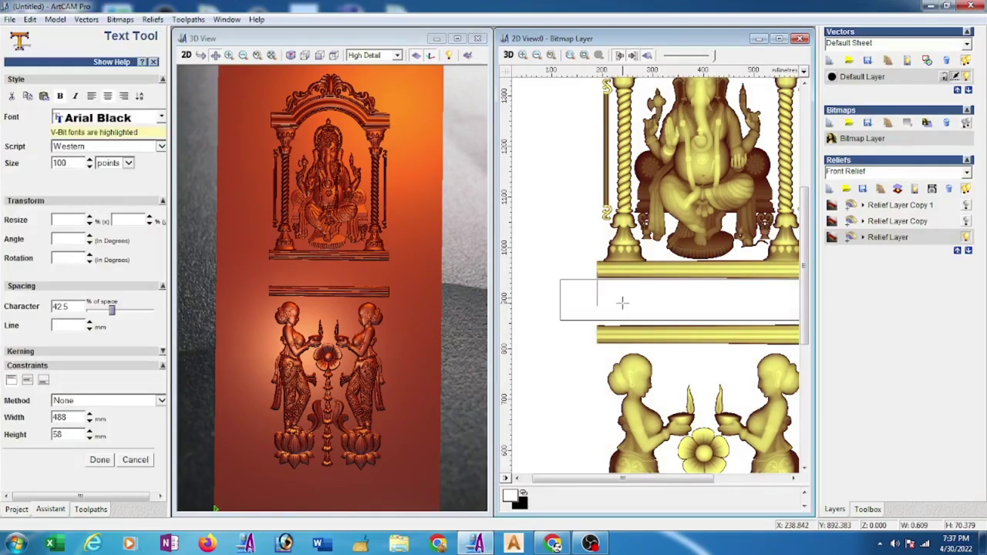
{"action": "type", "text": "H"}
{"action": "key", "text": "BackSpace"}
{"action": "type", "text": "J"}
{"action": "type", "text": "AI"}
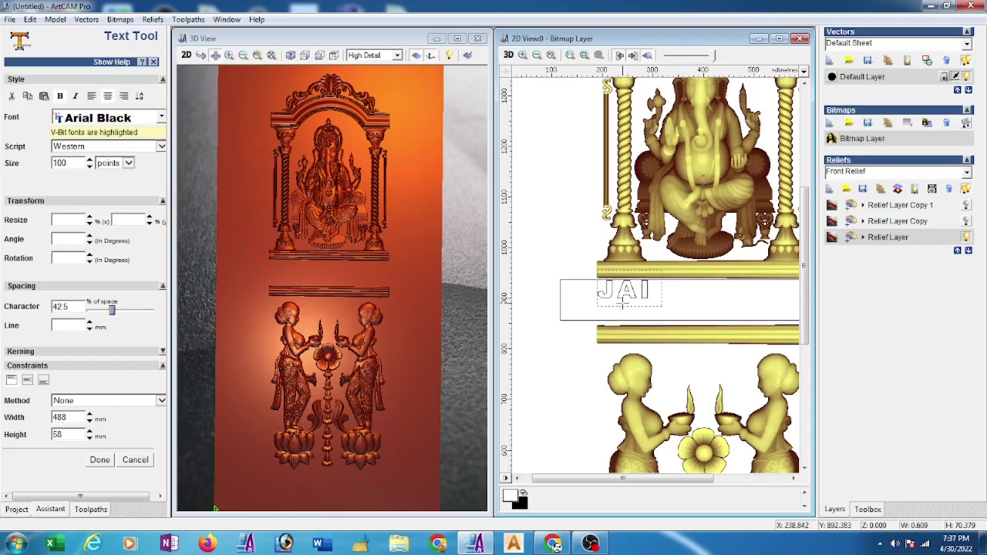
{"action": "type", "text": " GANE"}
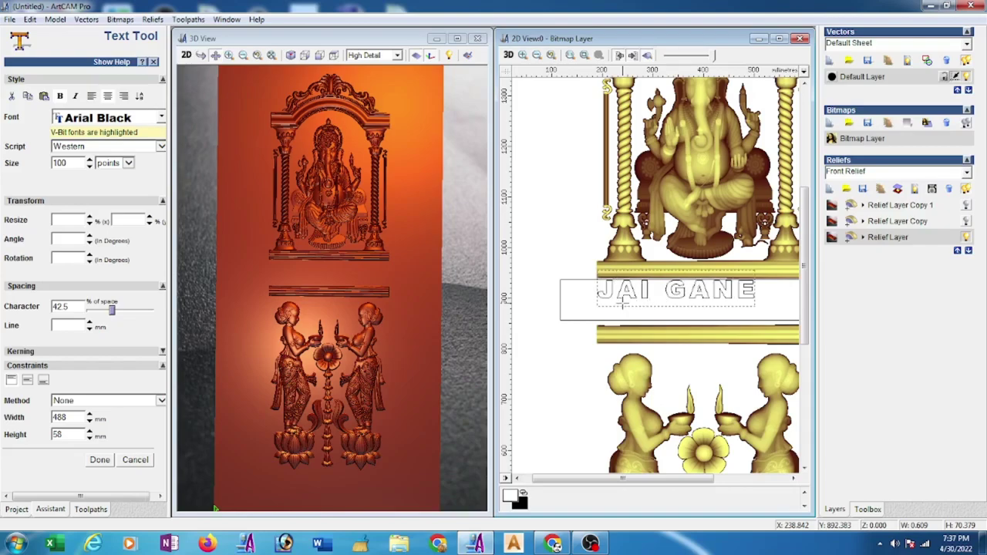
{"action": "type", "text": "SH"}
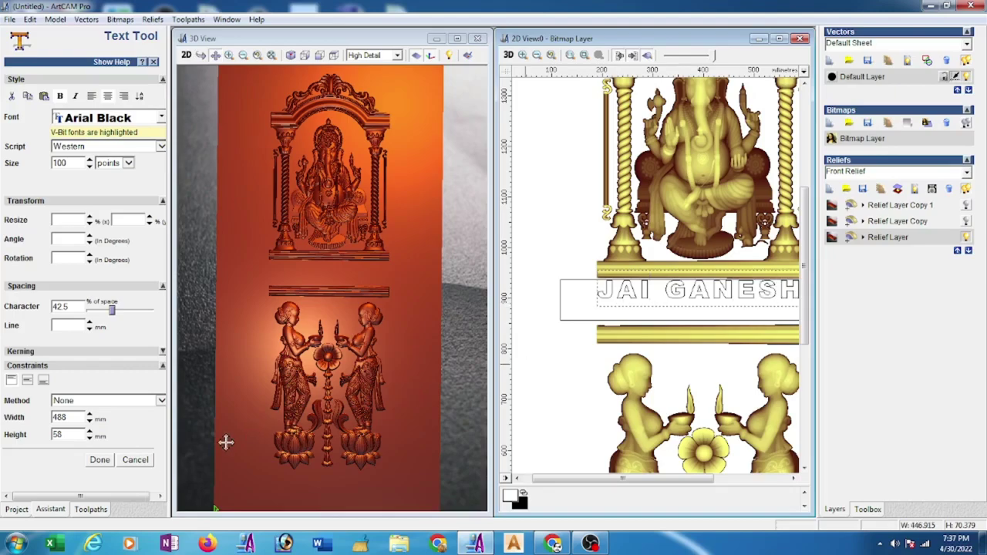
{"action": "left_click", "coordinate": [94, 462]}
- Nudge the JAI GANESHA text left and down until it is centred between the two bars
{"action": "scroll", "coordinate": [744, 337], "scroll_direction": "down", "scroll_amount": 2}
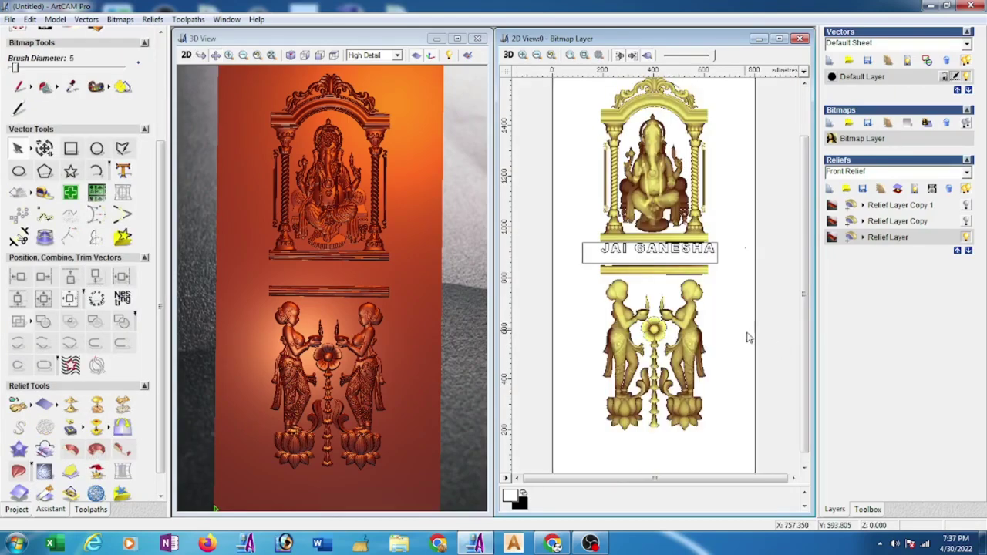
{"action": "scroll", "coordinate": [671, 262], "scroll_direction": "up", "scroll_amount": 2}
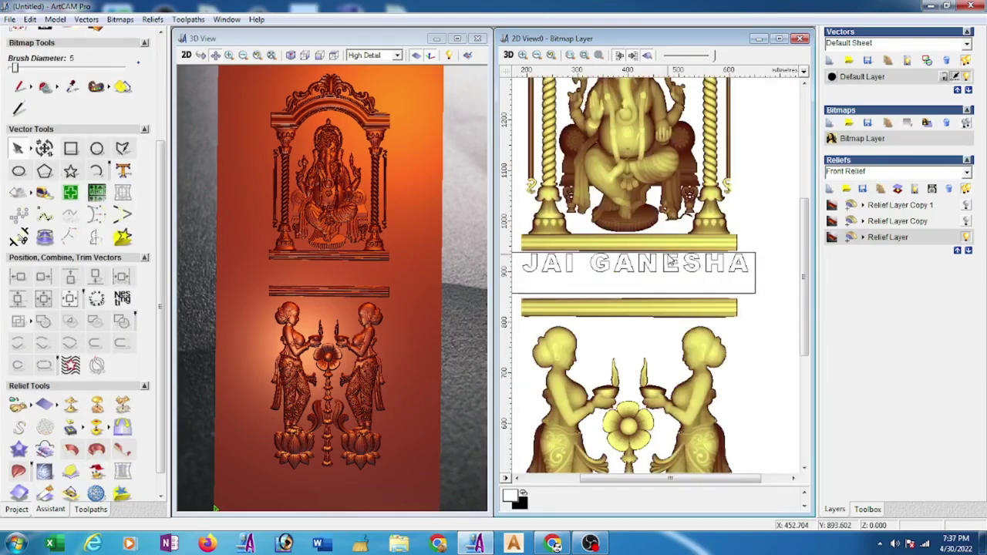
{"action": "left_click", "coordinate": [758, 288]}
{"action": "scroll", "coordinate": [698, 285], "scroll_direction": "down", "scroll_amount": 2}
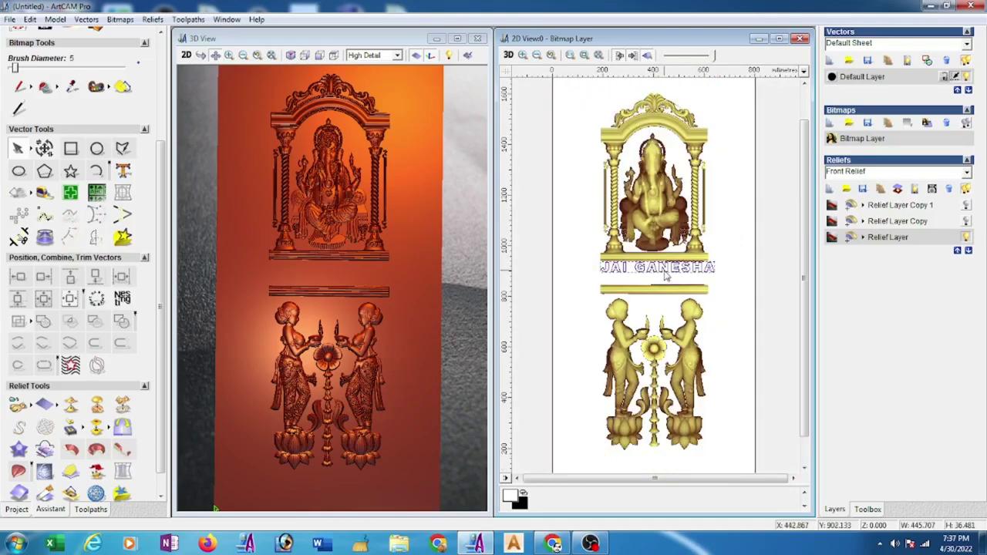
{"action": "key", "text": "Left"}
{"action": "key", "text": "Down"}
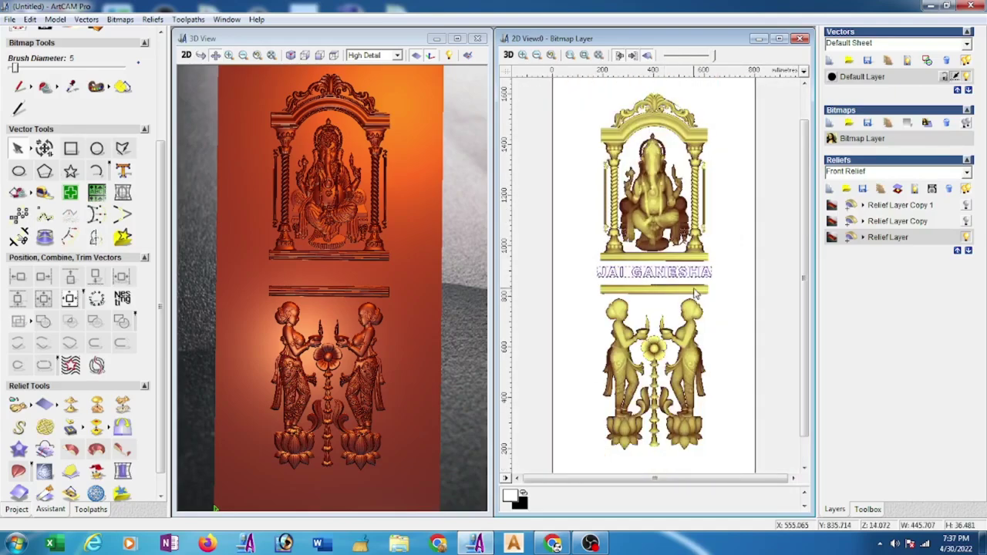
{"action": "scroll", "coordinate": [657, 262], "scroll_direction": "up", "scroll_amount": 2}
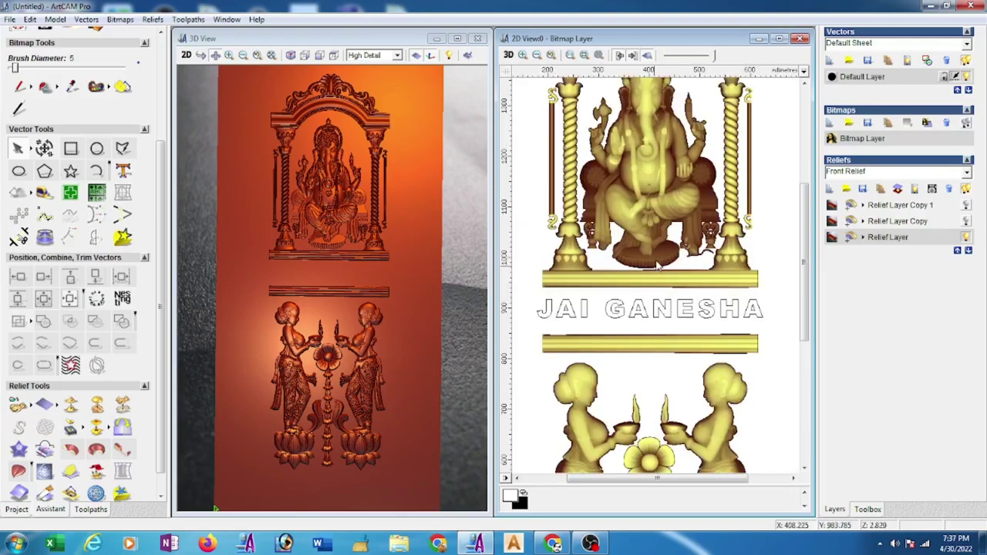
{"action": "left_click", "coordinate": [654, 307]}
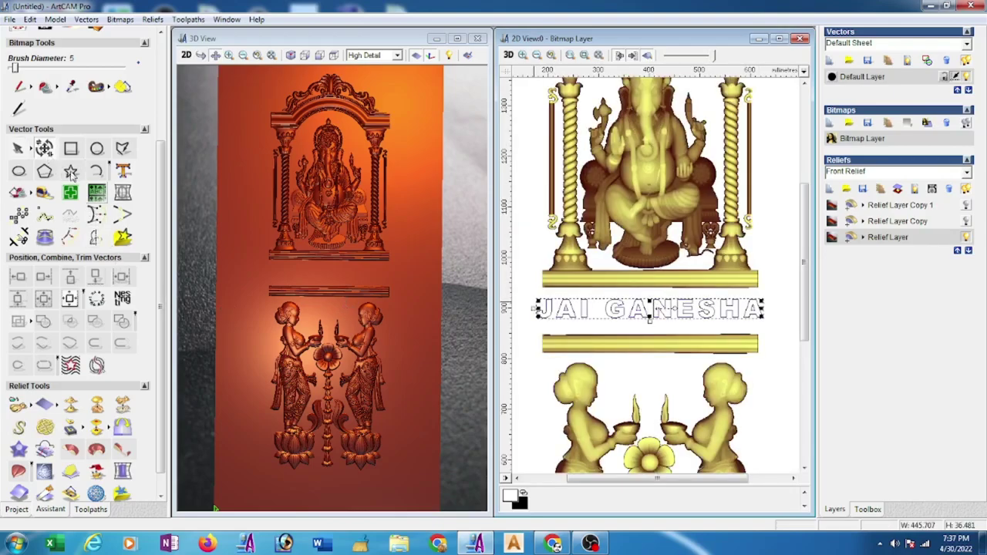
{"action": "scroll", "coordinate": [652, 310], "scroll_direction": "up", "scroll_amount": 2}
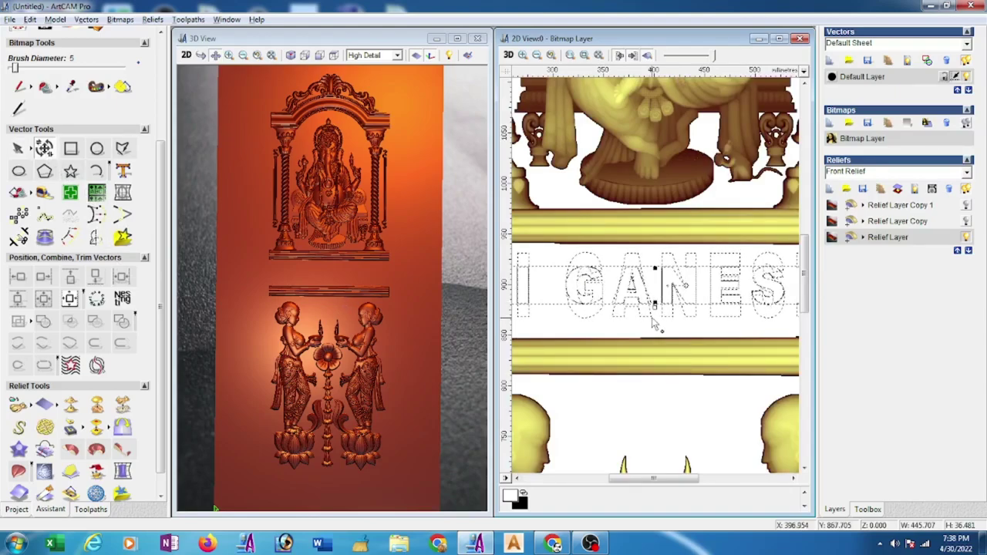
{"action": "scroll", "coordinate": [655, 324], "scroll_direction": "down", "scroll_amount": 2}
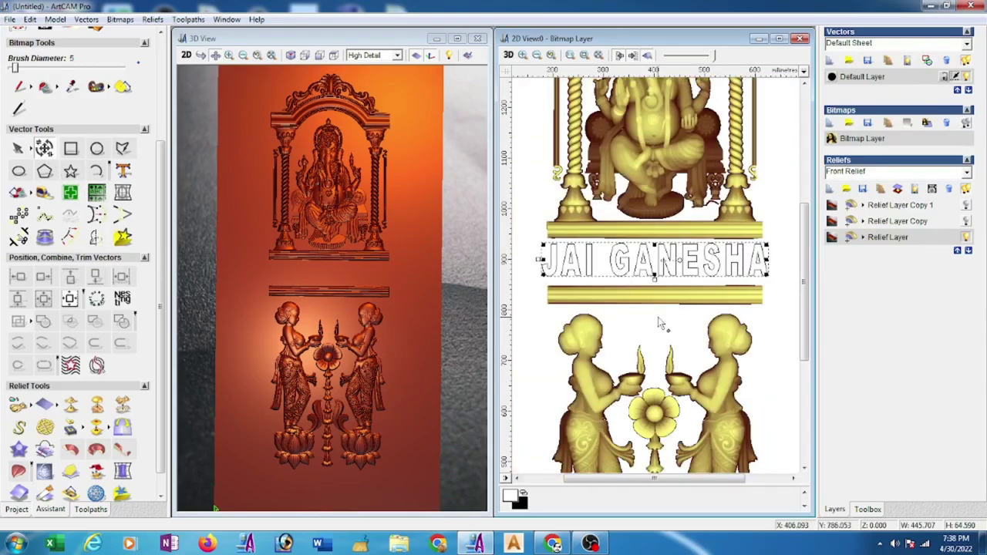
{"action": "key", "text": "Down"}
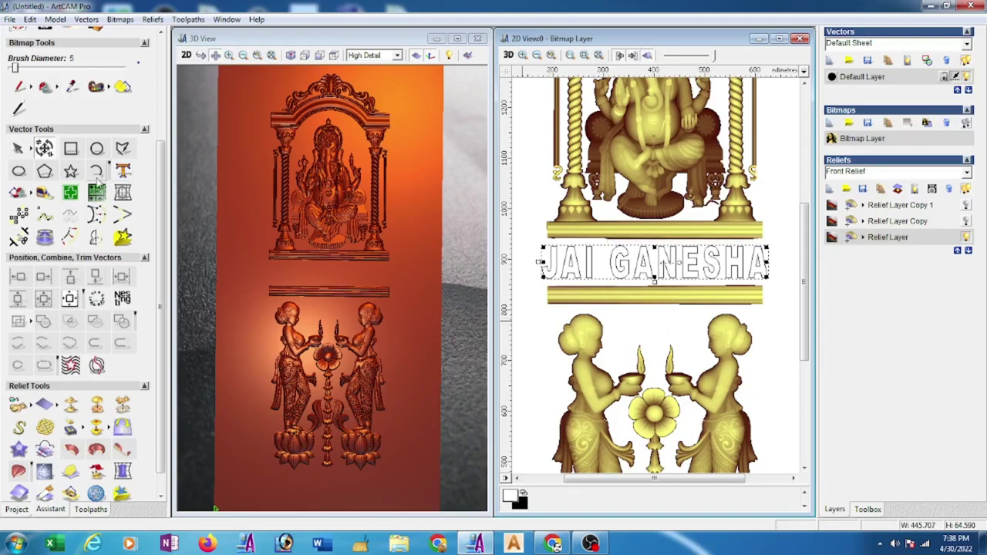
{"action": "left_click", "coordinate": [21, 149]}
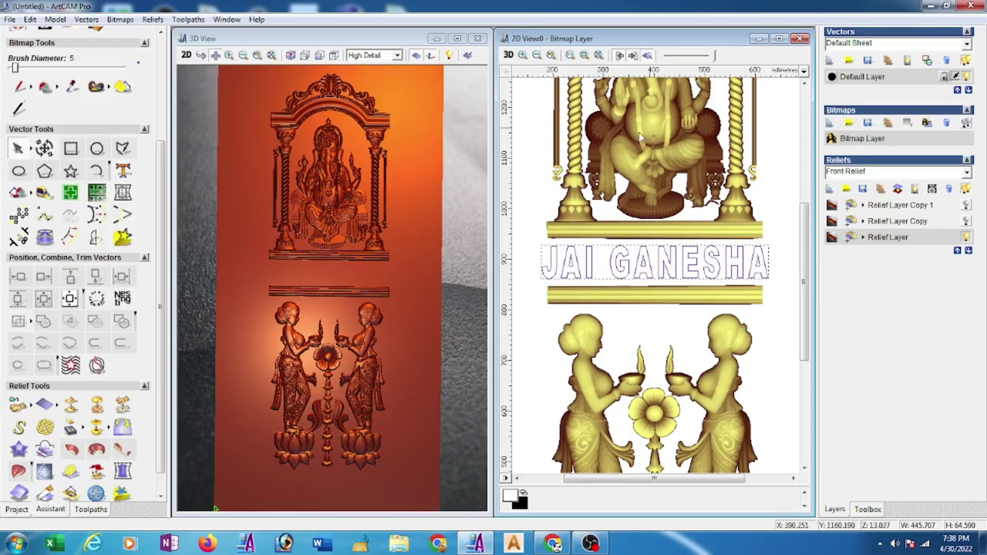
- Dismiss the Scale Relief Height options without changing the relief
{"action": "left_click", "coordinate": [123, 406]}
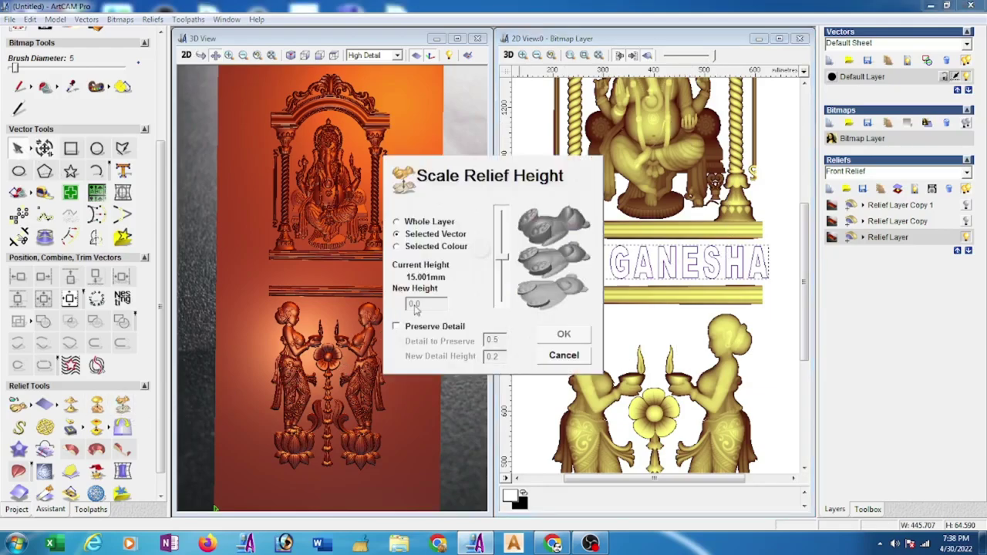
{"action": "left_click", "coordinate": [397, 222]}
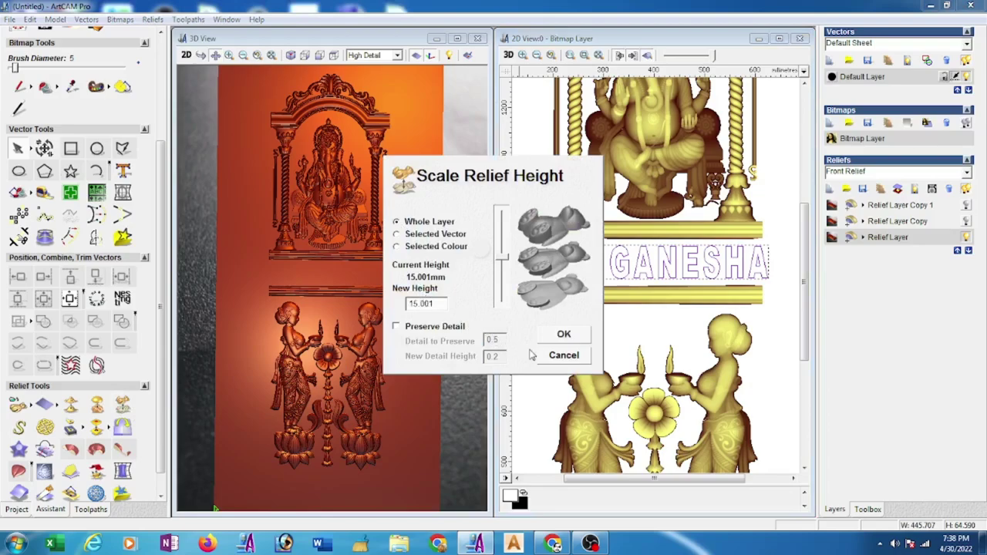
{"action": "left_click", "coordinate": [565, 355]}
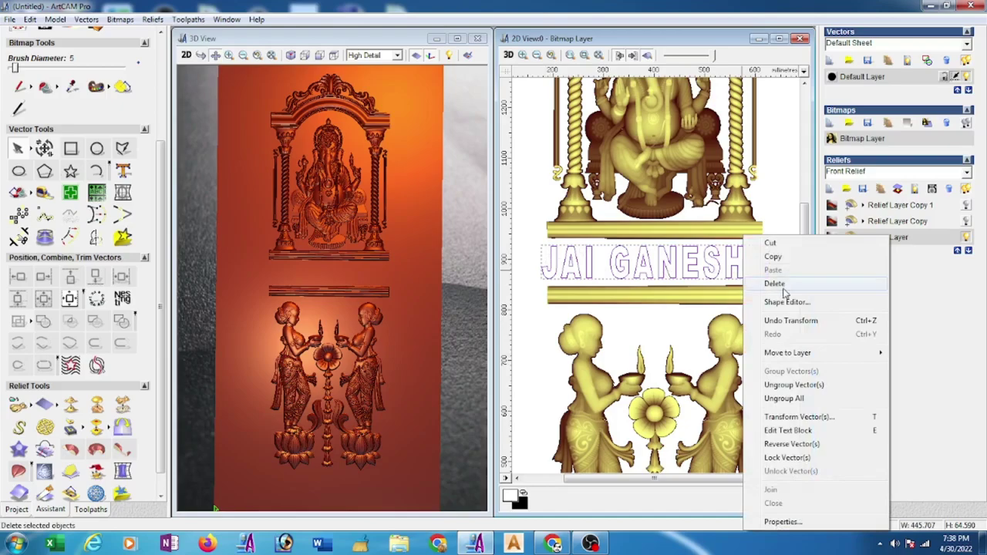
- Add JAI GANESHA to the relief with a 45° pointed profile, start height 13, limited to height 2
{"action": "left_click", "coordinate": [786, 302]}
{"action": "left_click_drag", "start_coordinate": [568, 234], "coordinate": [543, 233]}
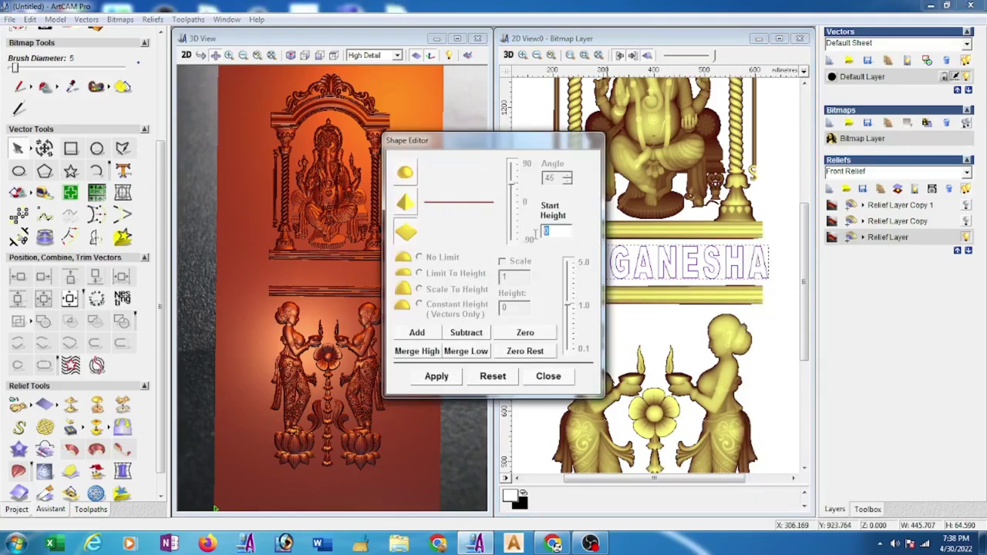
{"action": "type", "text": "13"}
{"action": "left_click", "coordinate": [407, 202]}
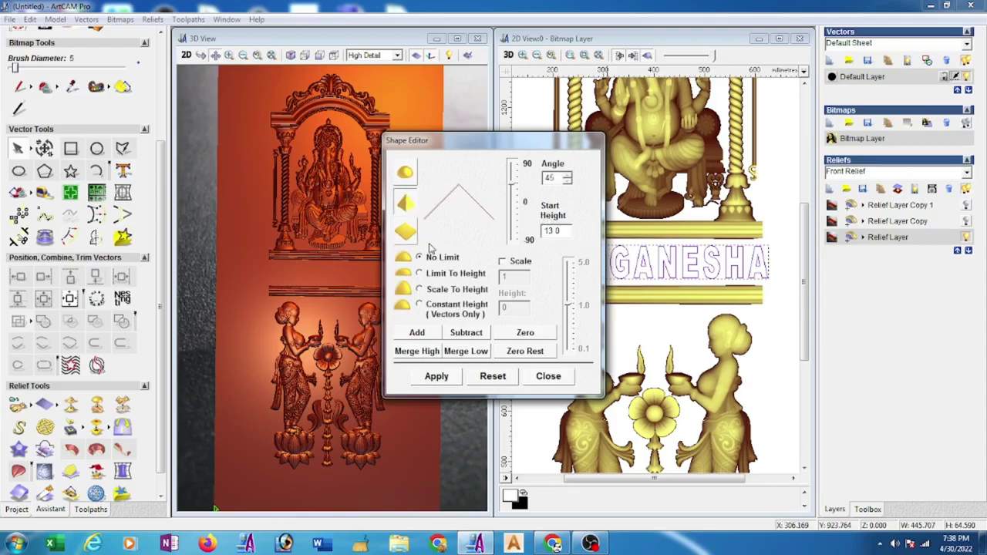
{"action": "left_click", "coordinate": [420, 273]}
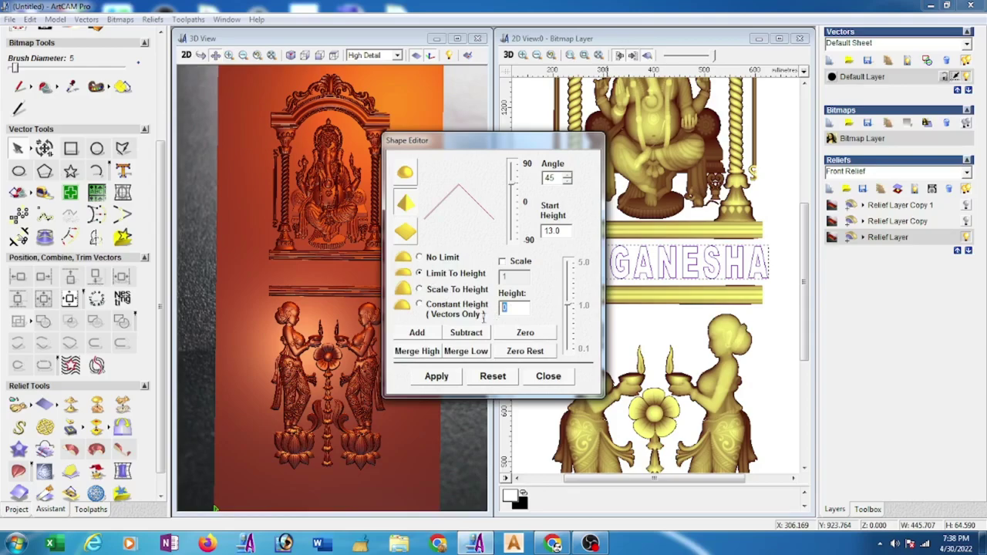
{"action": "type", "text": "2"}
{"action": "left_click", "coordinate": [430, 333]}
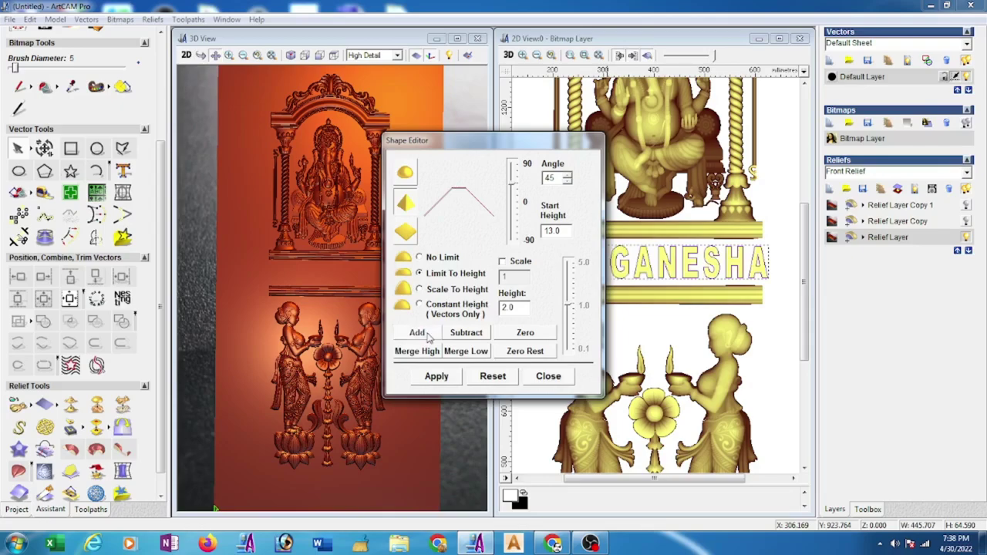
{"action": "left_click", "coordinate": [546, 377]}
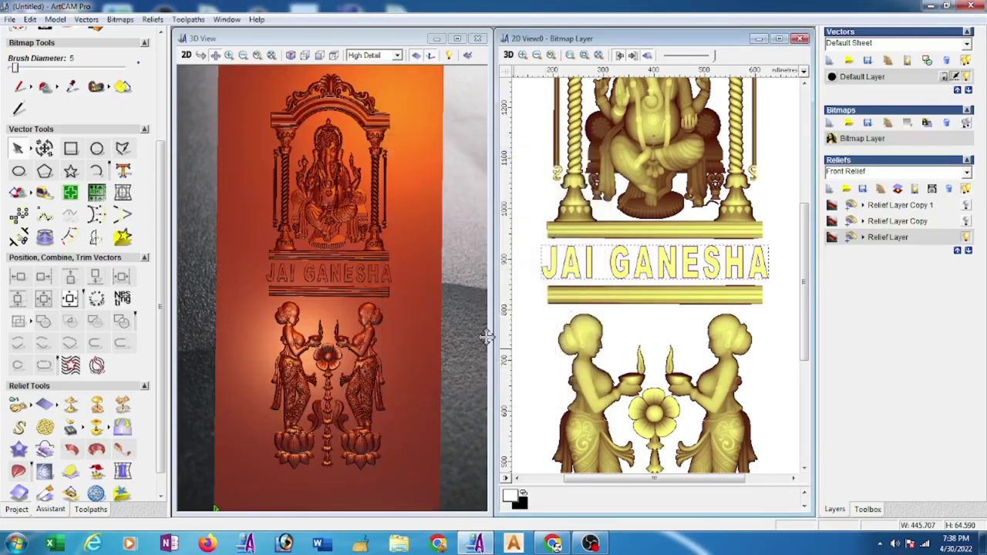
{"action": "left_click_drag", "start_coordinate": [398, 345], "coordinate": [391, 353]}
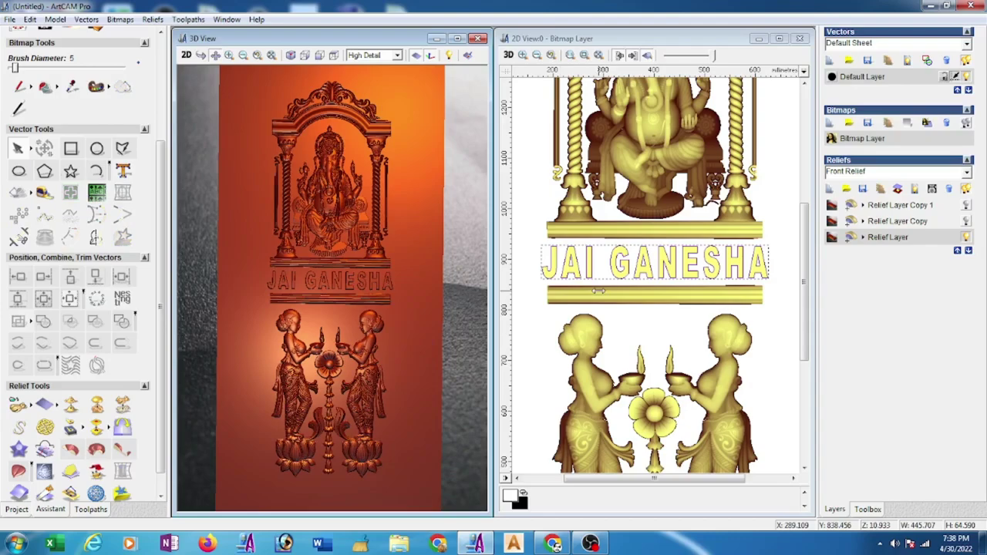
{"action": "left_click", "coordinate": [532, 375]}
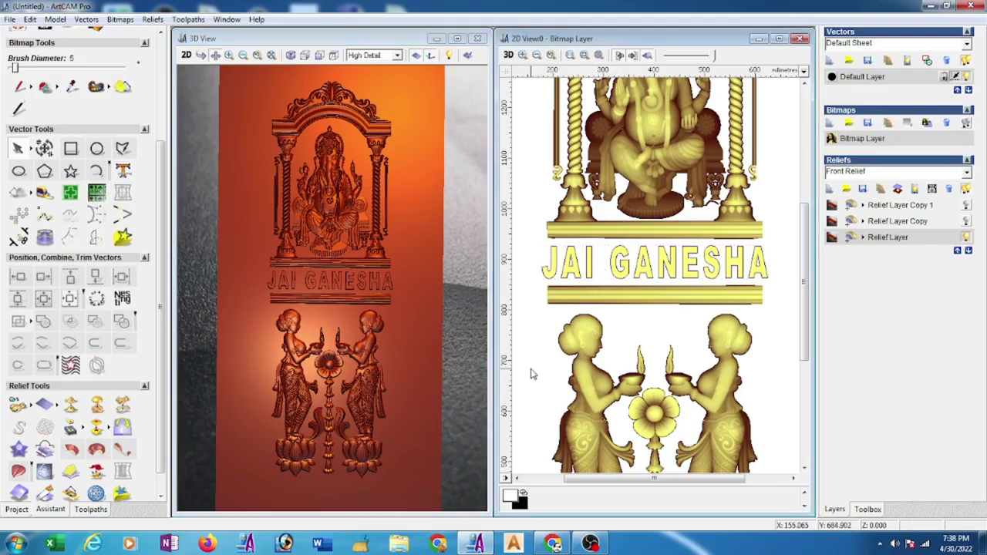
{"action": "scroll", "coordinate": [533, 376], "scroll_direction": "down", "scroll_amount": 2}
- Save the full door-panel composite relief as 'FULL 3D' in the New folder
{"action": "scroll", "coordinate": [615, 282], "scroll_direction": "up", "scroll_amount": 1}
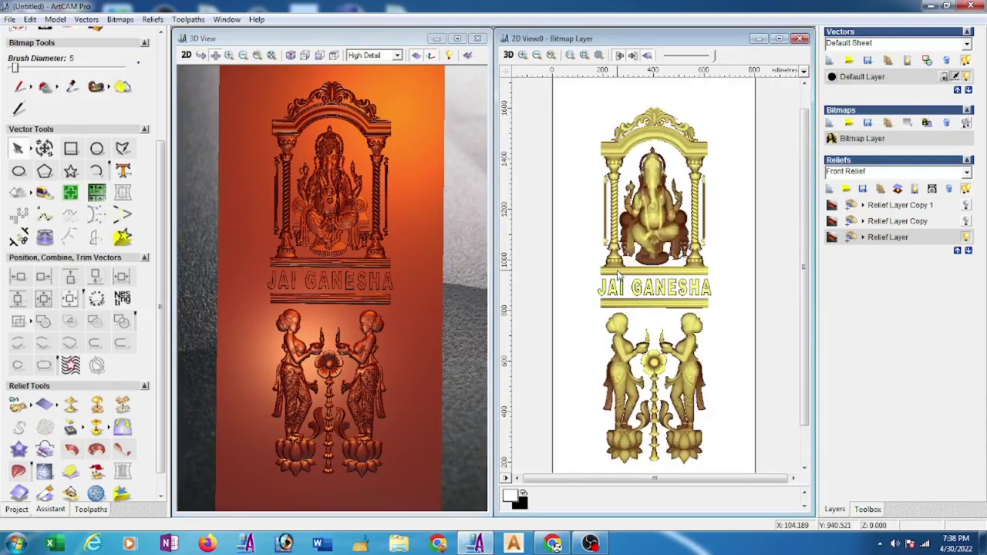
{"action": "left_click", "coordinate": [154, 19]}
{"action": "left_click", "coordinate": [204, 478]}
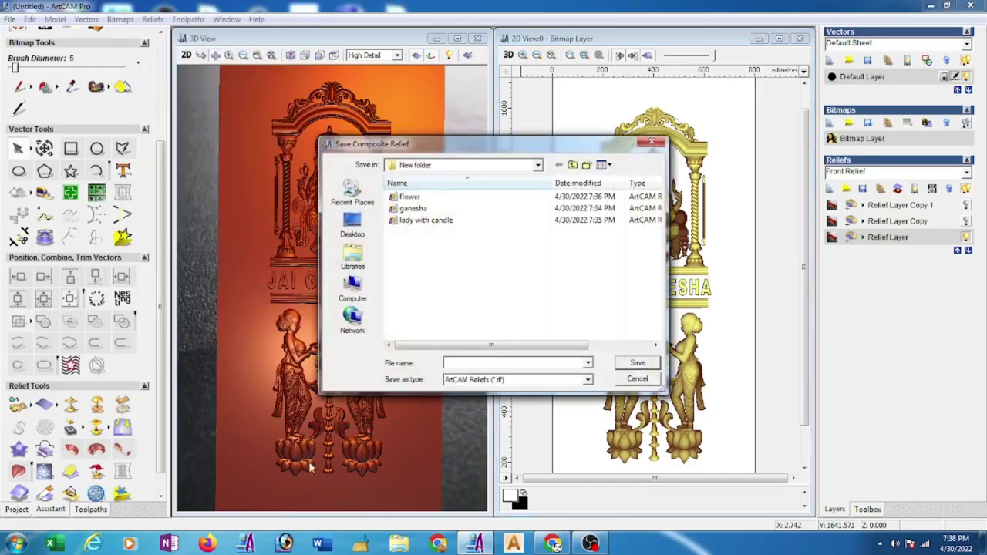
{"action": "type", "text": "F"}
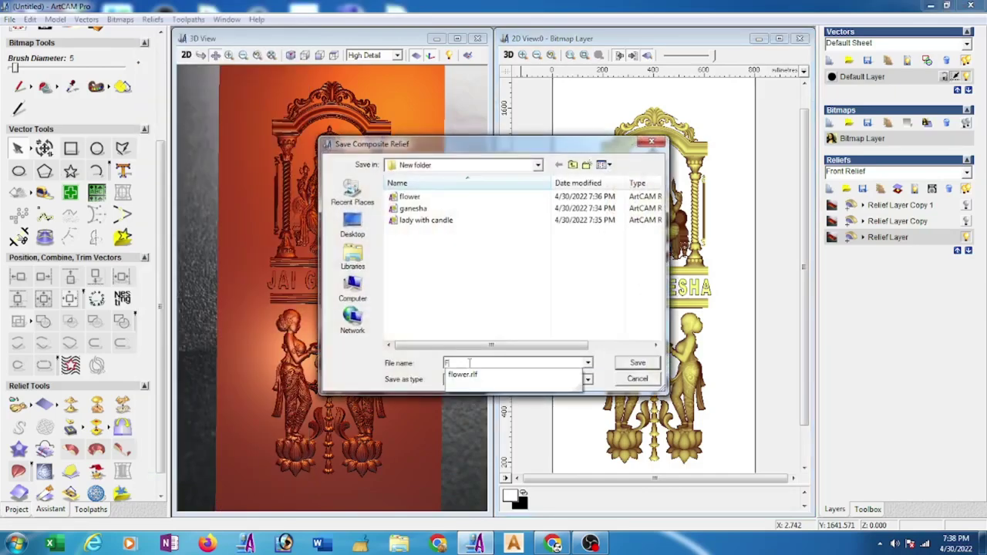
{"action": "type", "text": "ULL 3D"}
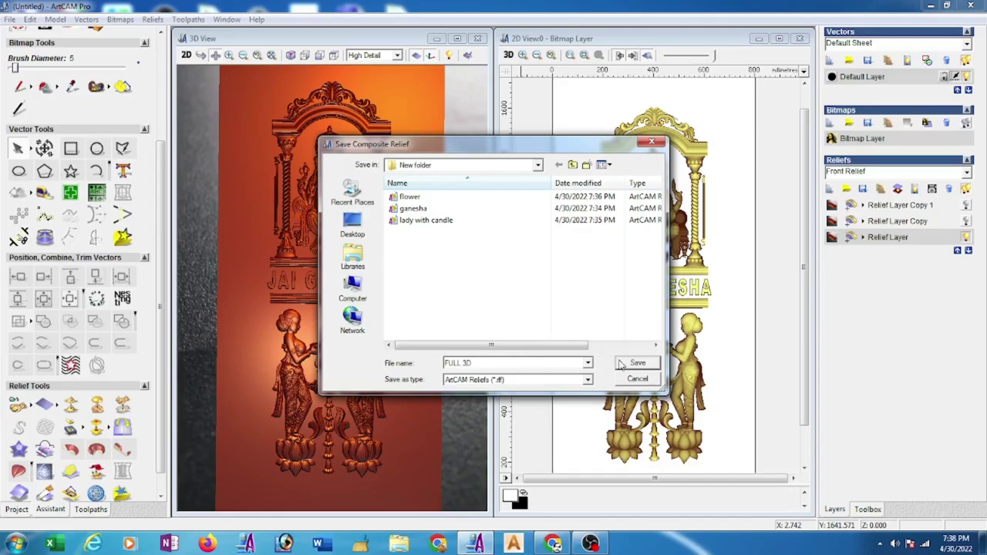
{"action": "left_click", "coordinate": [634, 362]}
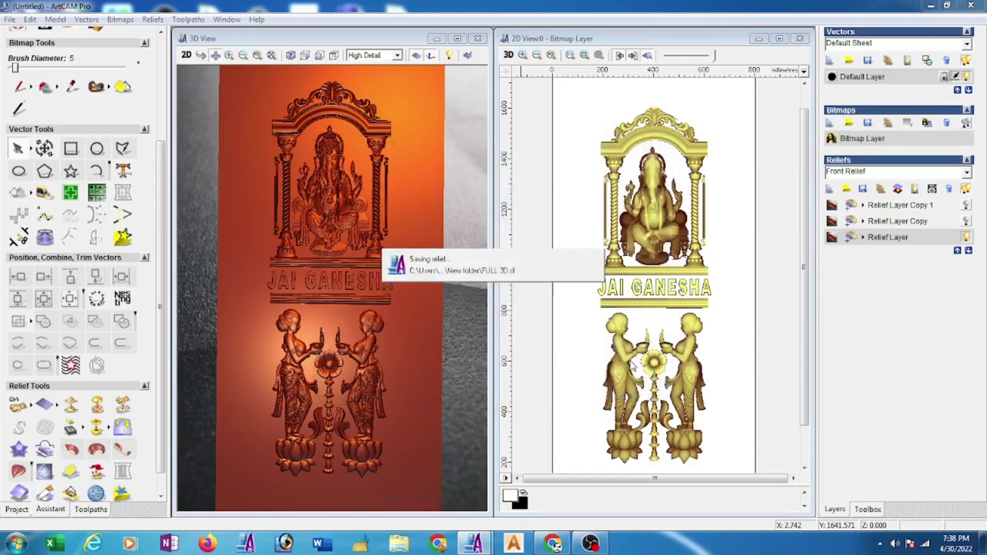